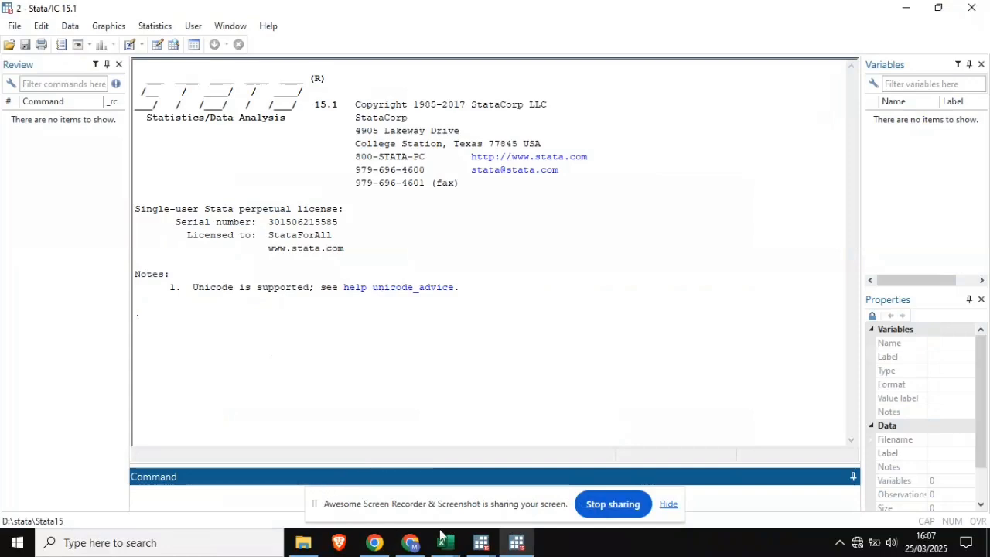
# Step: Switch to the Data Inflasi workbook in Excel and copy the Inflasi values in I5:I52, January 2016 to December 2019
pyautogui.click(444, 542)
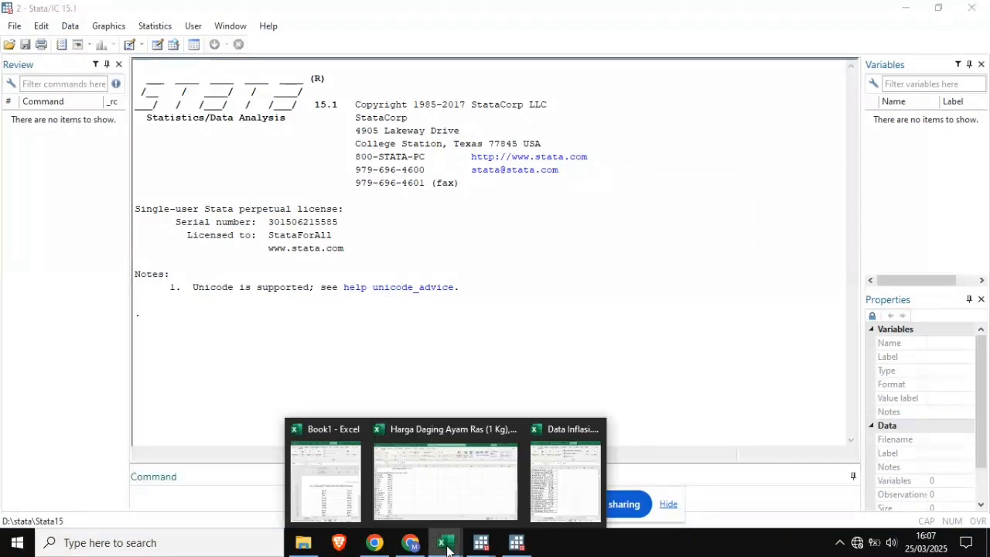
pyautogui.click(539, 484)
pyautogui.scroll(4, 669, 341)
pyautogui.scroll(1, 674, 332)
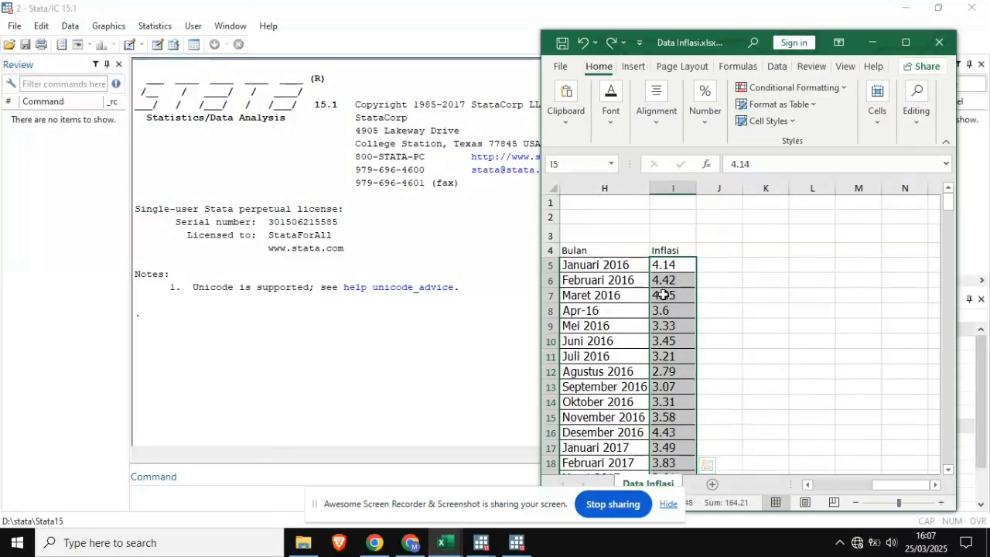
pyautogui.click(746, 309)
pyautogui.moveTo(667, 217); pyautogui.dragTo(681, 448)
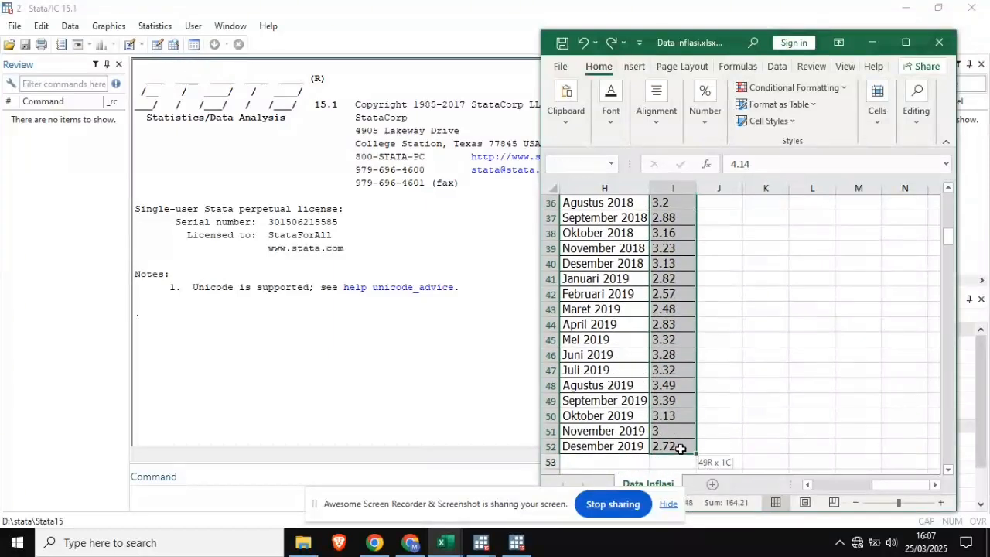
pyautogui.hotkey('ctrl', 'c')
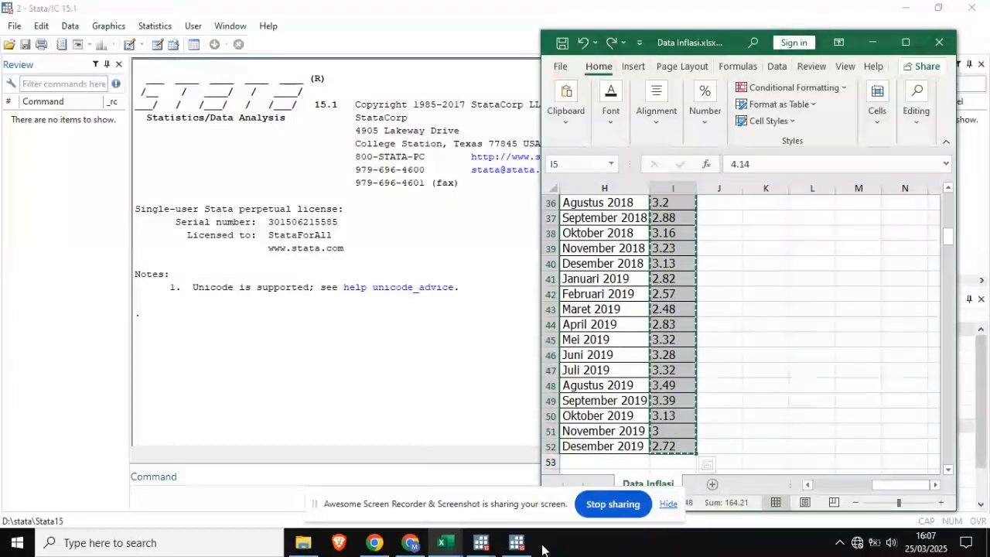
# Step: Switch back to Stata and paste the copied inflation values into the first column of the empty Data Editor
pyautogui.moveTo(516, 540)
pyautogui.click(522, 504)
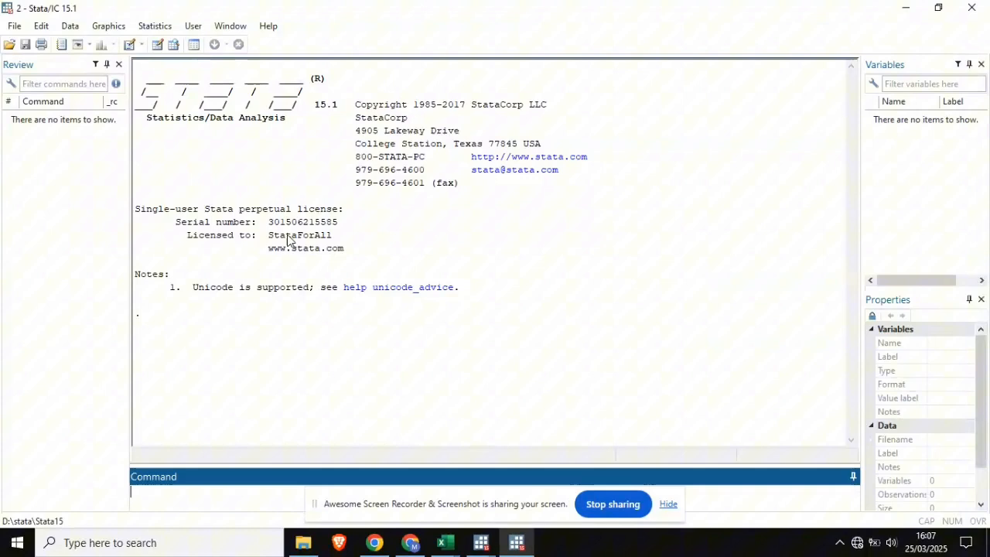
pyautogui.click(157, 46)
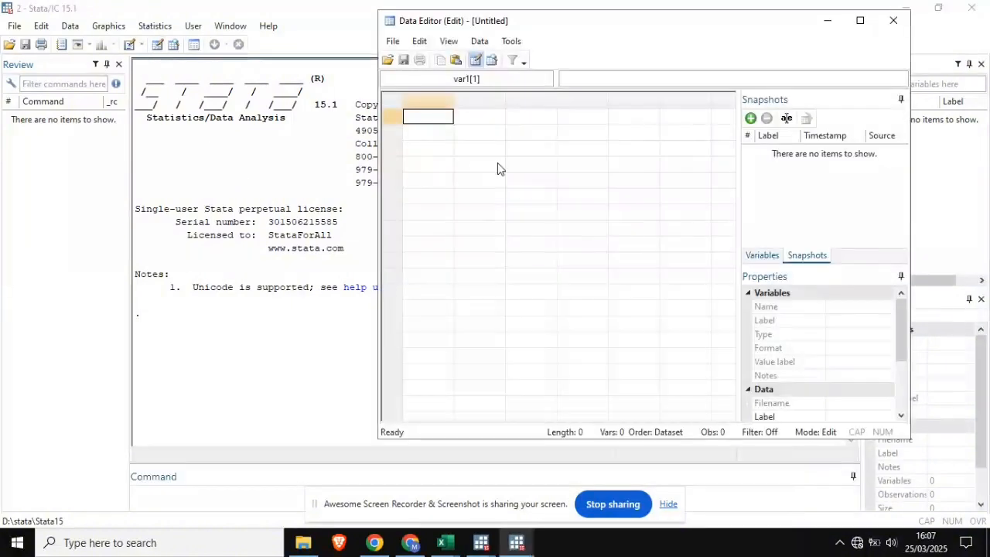
pyautogui.hotkey('ctrl', 'v')
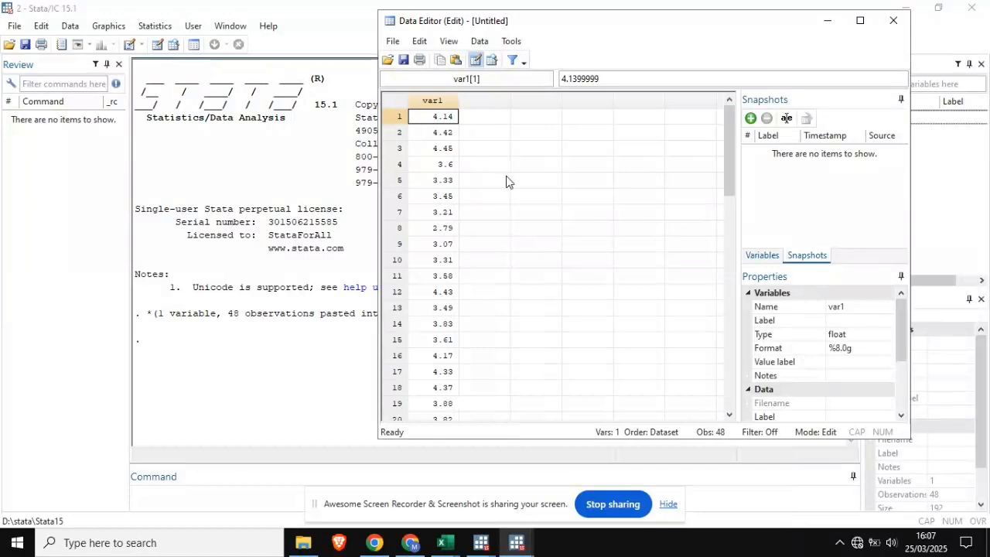
# Step: Rename the pasted variable var1 as inf
pyautogui.click(855, 306)
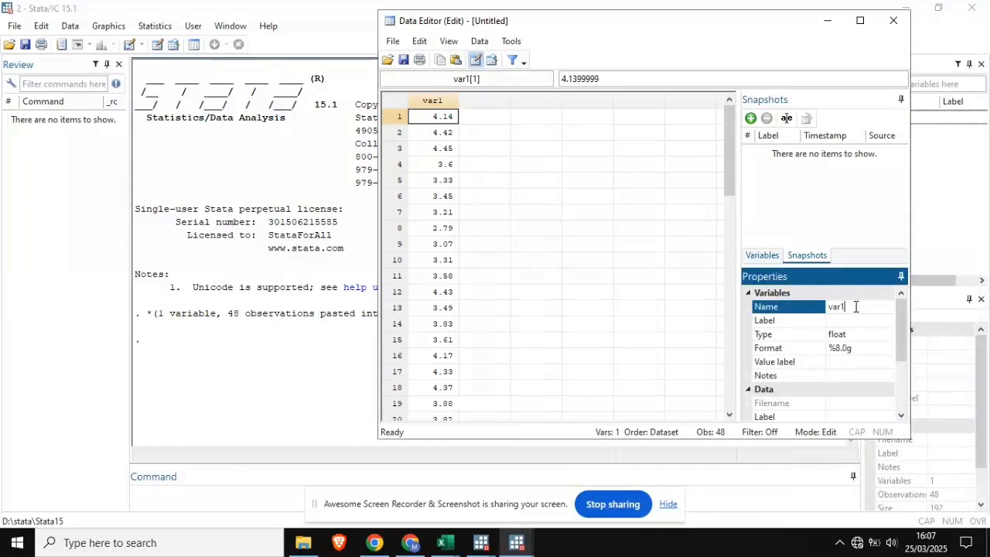
pyautogui.press('BackSpace')
pyautogui.press('BackSpace')
pyautogui.press('BackSpace')
pyautogui.press('BackSpace')
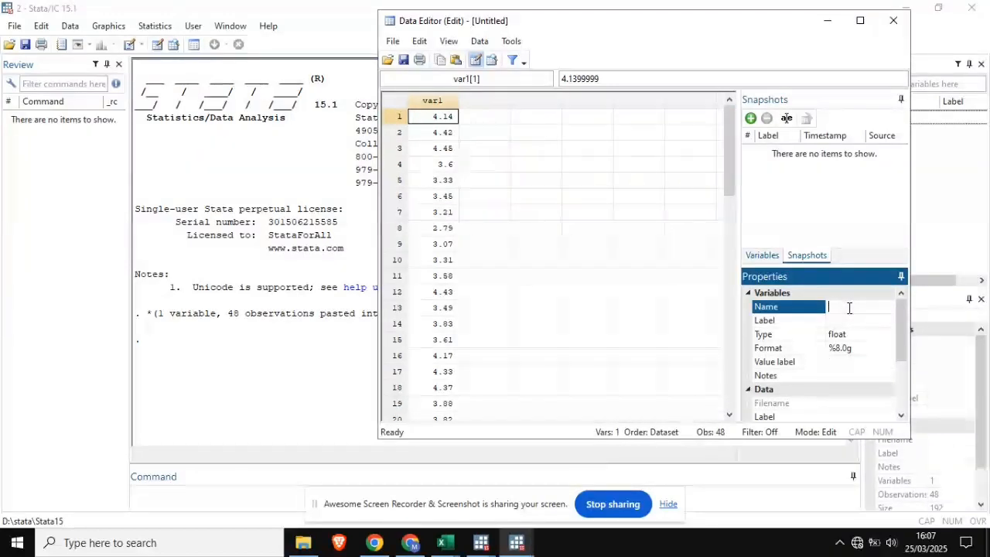
pyautogui.write('inf')
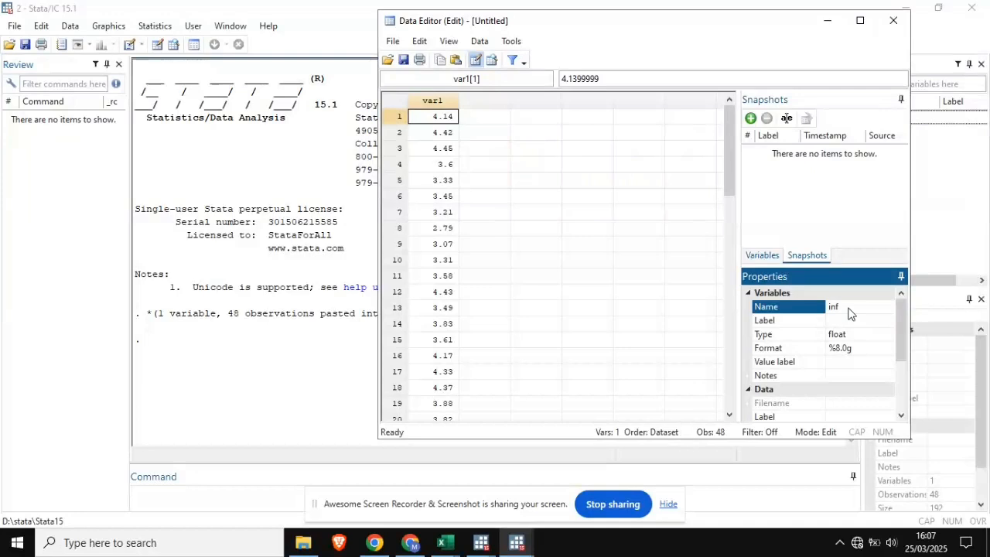
pyautogui.click(690, 322)
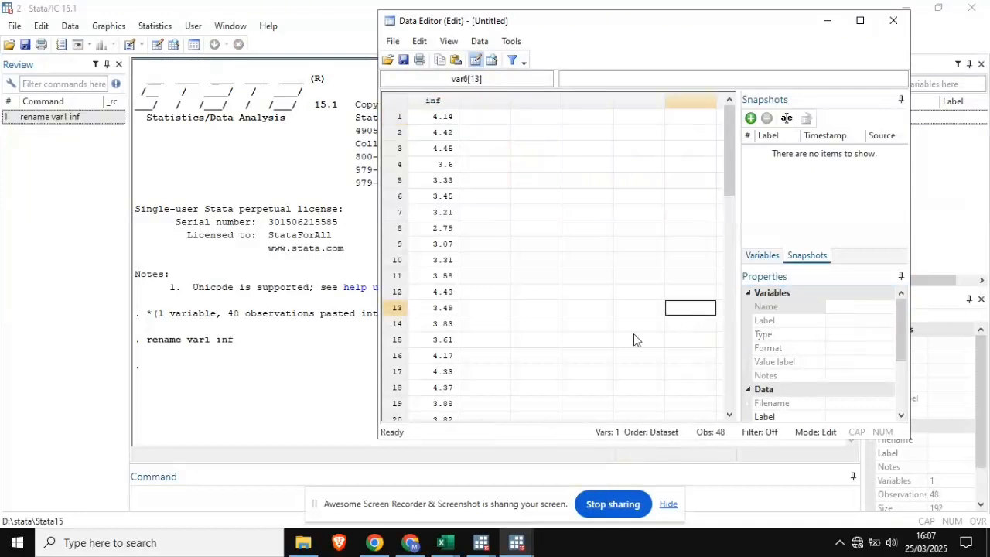
# Step: Generate an observation counter in the main Stata window with the command gen t = _n
pyautogui.click(317, 392)
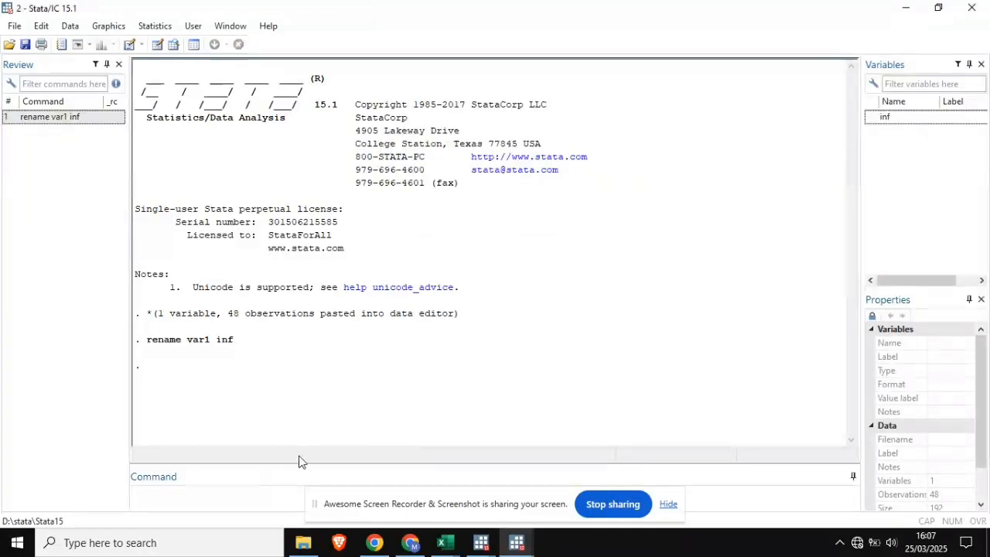
pyautogui.click(325, 476)
pyautogui.moveTo(458, 506); pyautogui.dragTo(468, 23)
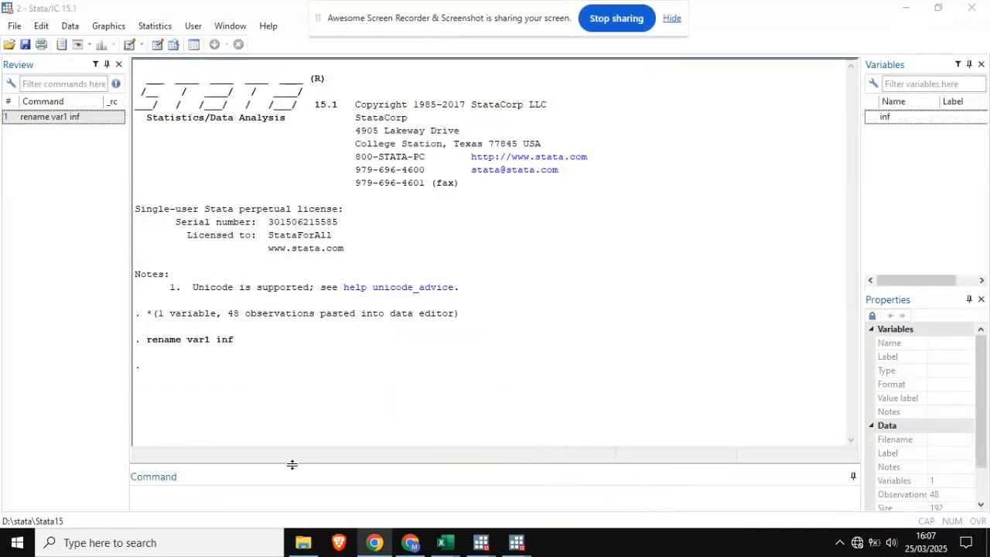
pyautogui.click(276, 498)
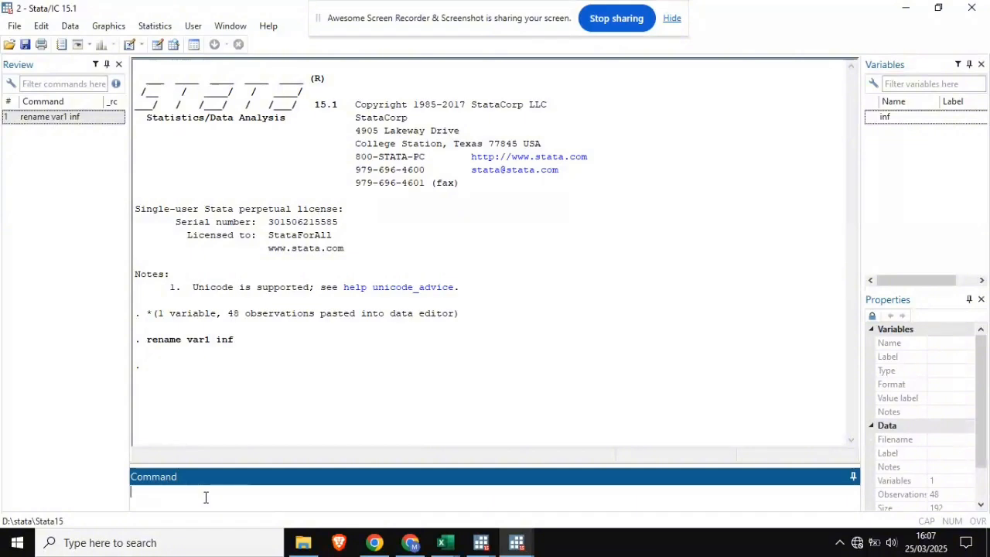
pyautogui.write('gen newt +')
pyautogui.press('Return')
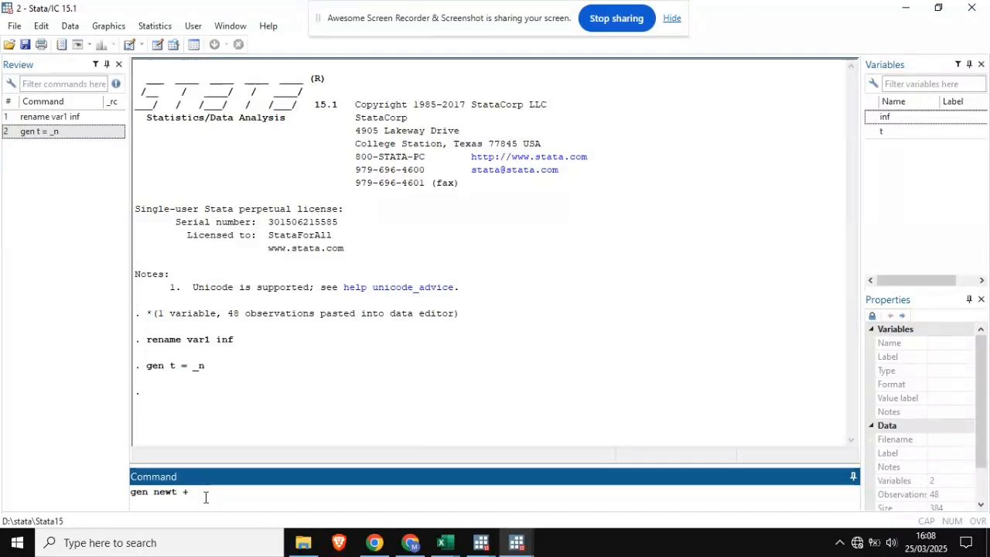
# Step: Generate a monthly time variable starting in January 2016 with the command gen newt = tm(2016m1) + t -1
pyautogui.write('gen newt =')
pyautogui.write('-1')
pyautogui.press('Return')
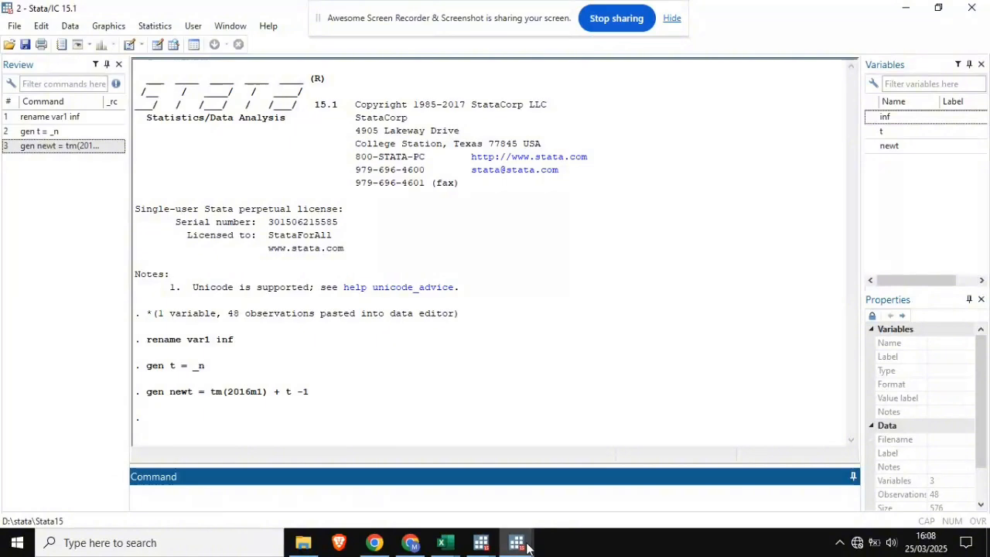
# Step: Set the display format of the newt variable in the Data Editor to Monthly, %tm, with the 2009m4 sample style
pyautogui.moveTo(517, 542)
pyautogui.click(568, 488)
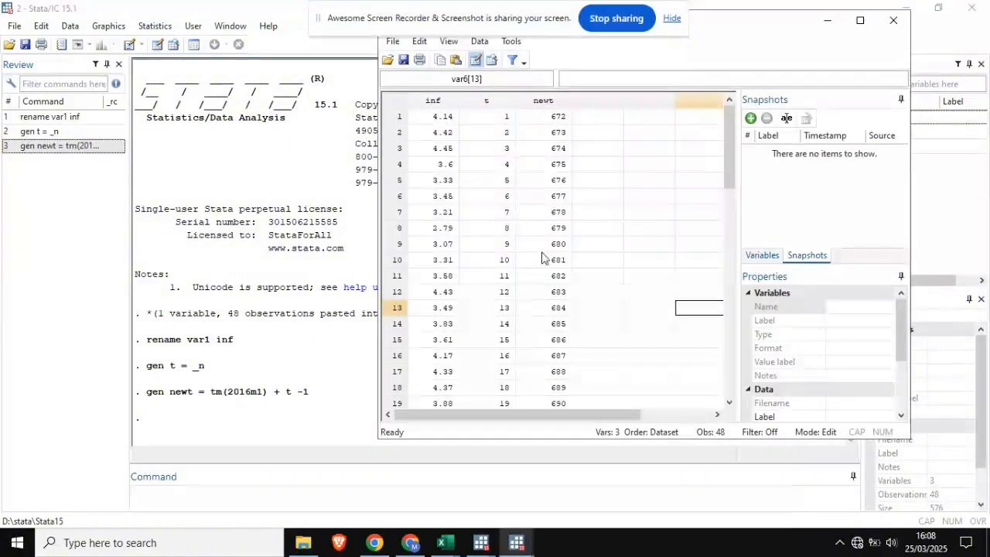
pyautogui.click(553, 104)
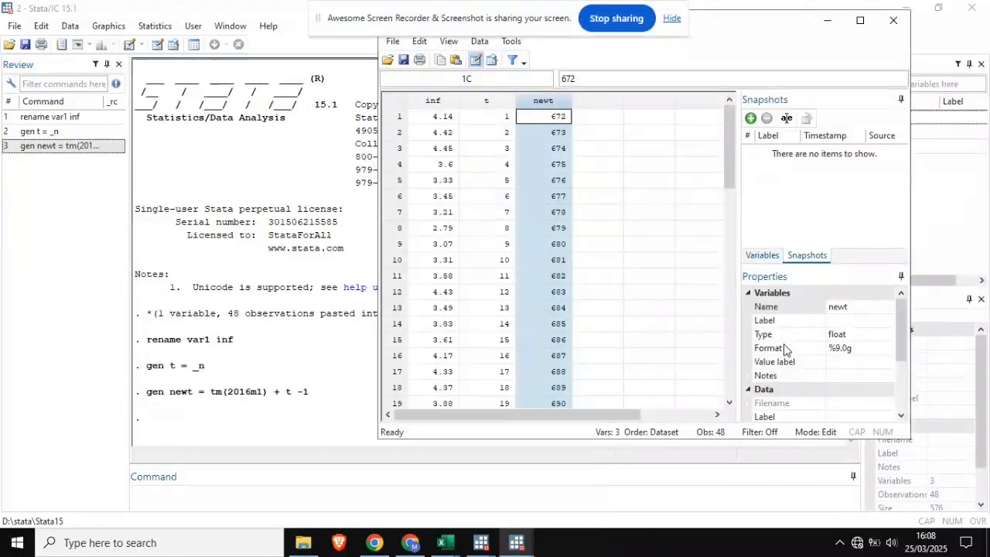
pyautogui.click(868, 349)
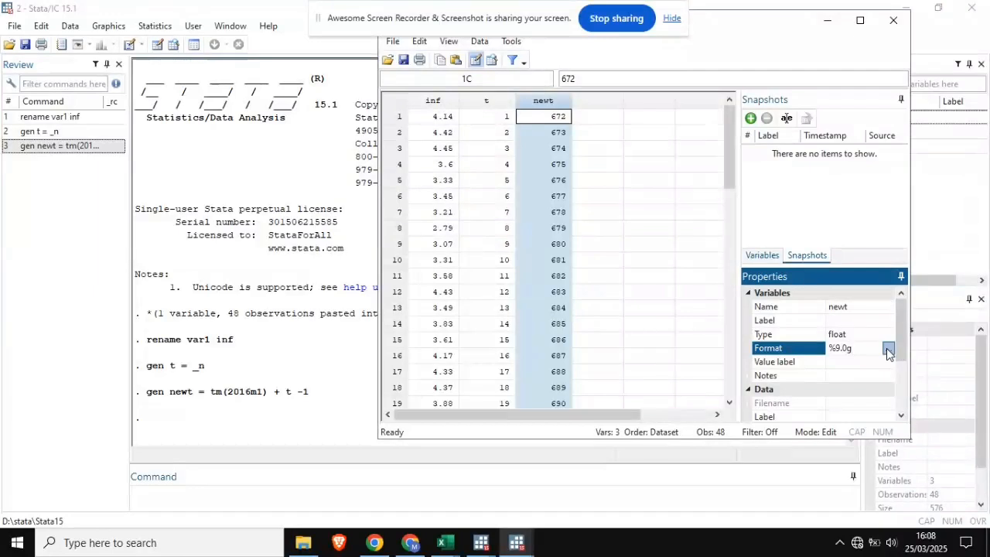
pyautogui.click(889, 349)
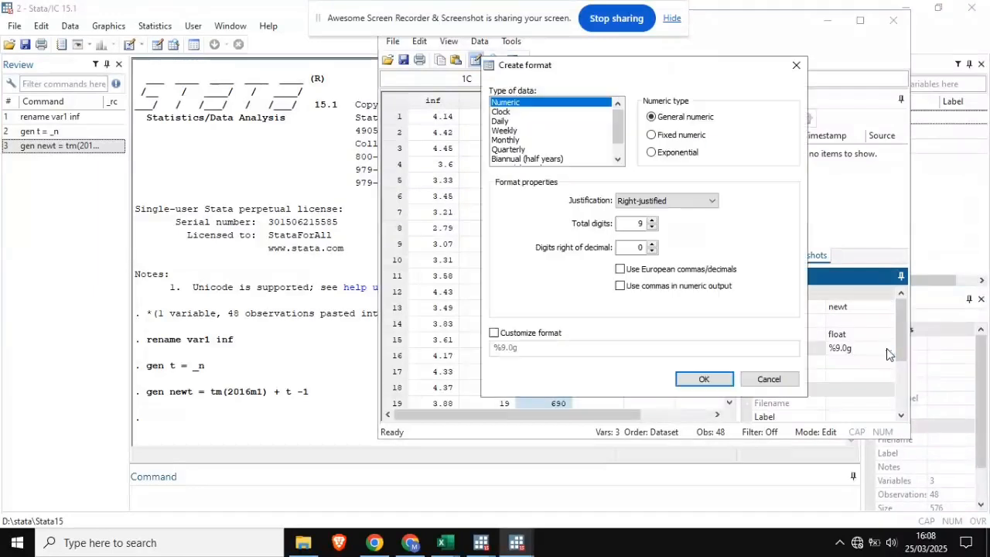
pyautogui.click(512, 140)
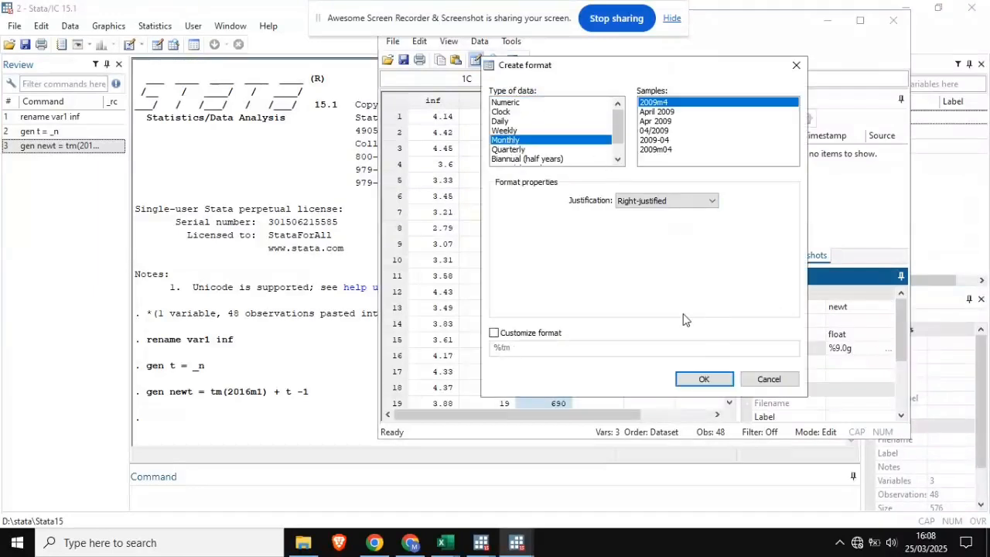
pyautogui.click(693, 379)
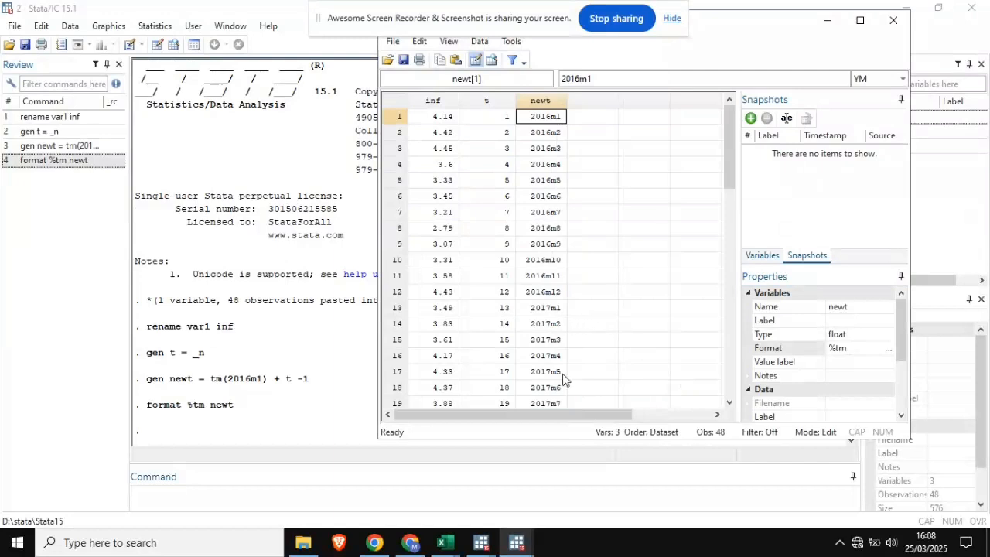
# Step: Declare the dataset as time series with the command tsset newt
pyautogui.click(284, 483)
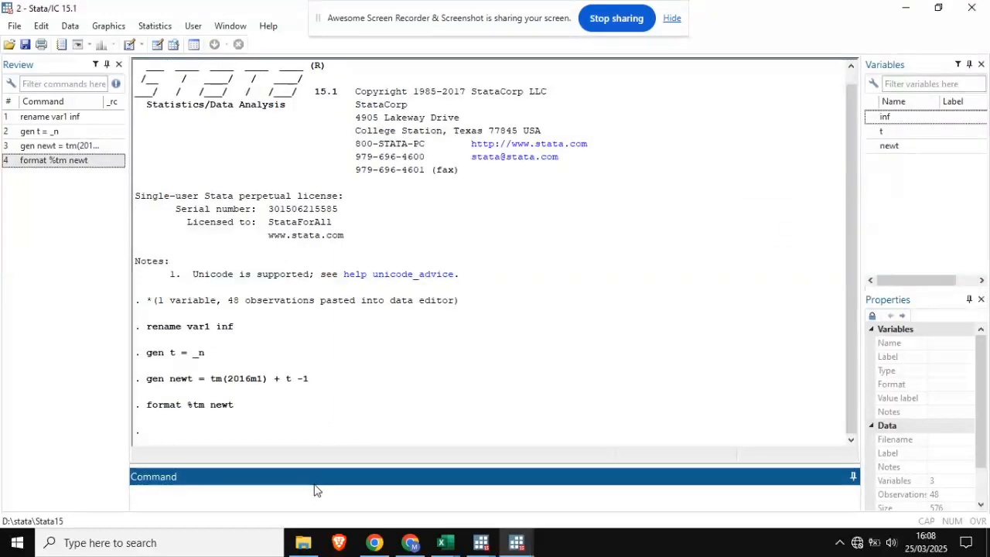
pyautogui.write('tsse')
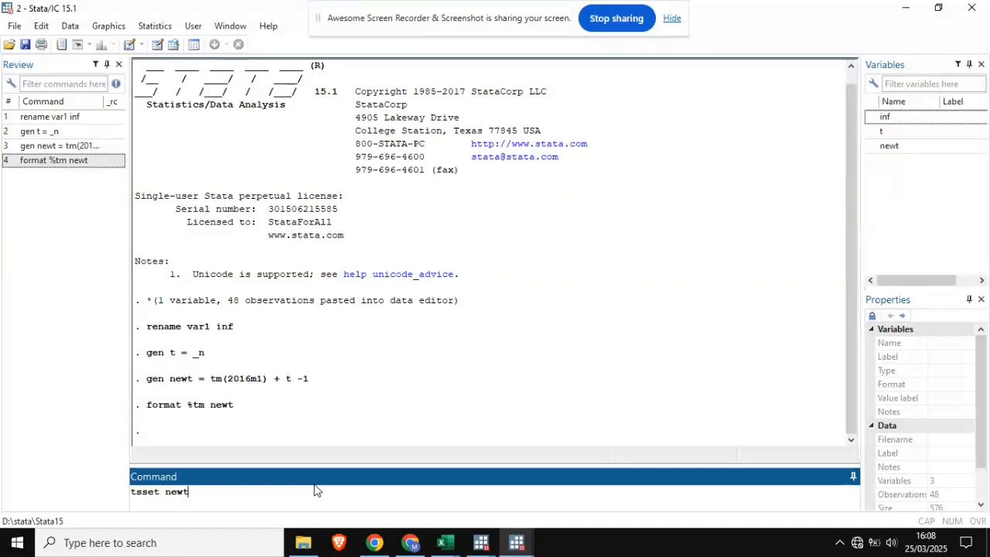
pyautogui.write('t newt')
pyautogui.press('Return')
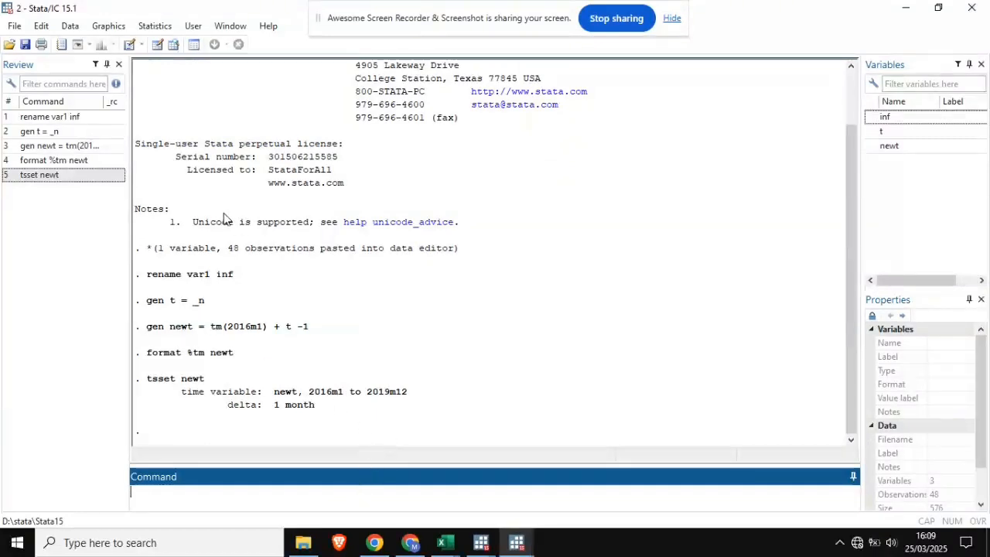
# Step: Create a time-series line plot with inf as the Y variable, view the graph and minimize its window
pyautogui.click(156, 27)
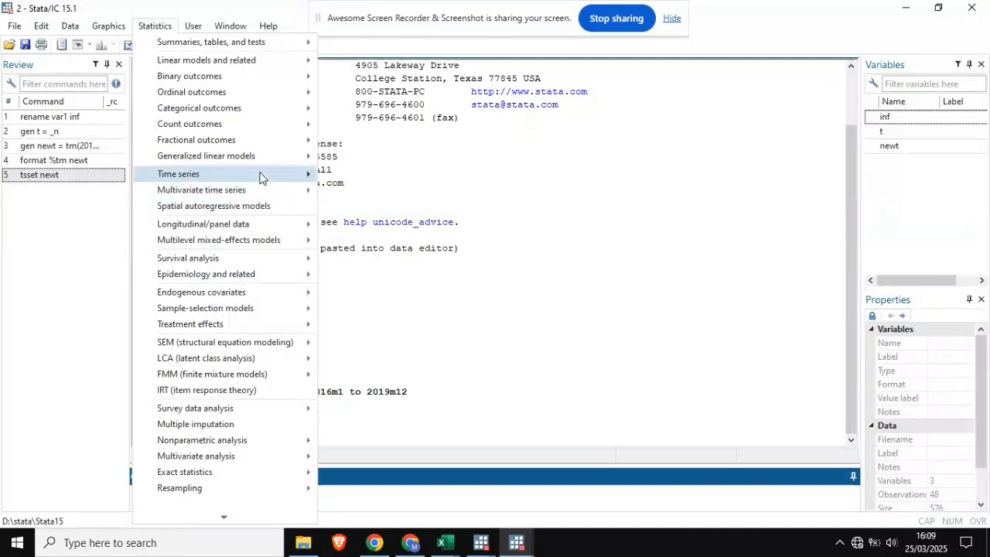
pyautogui.moveTo(260, 177)
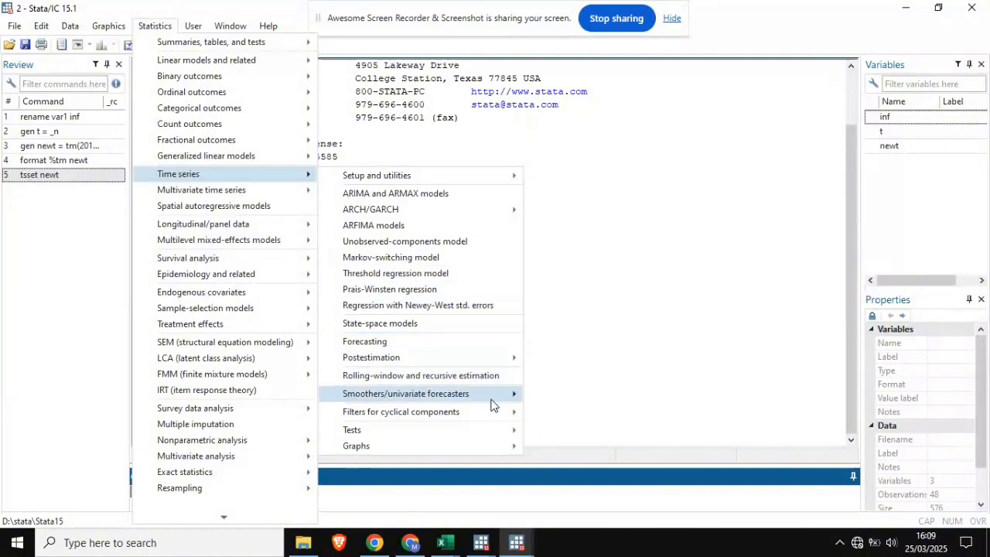
pyautogui.moveTo(498, 445)
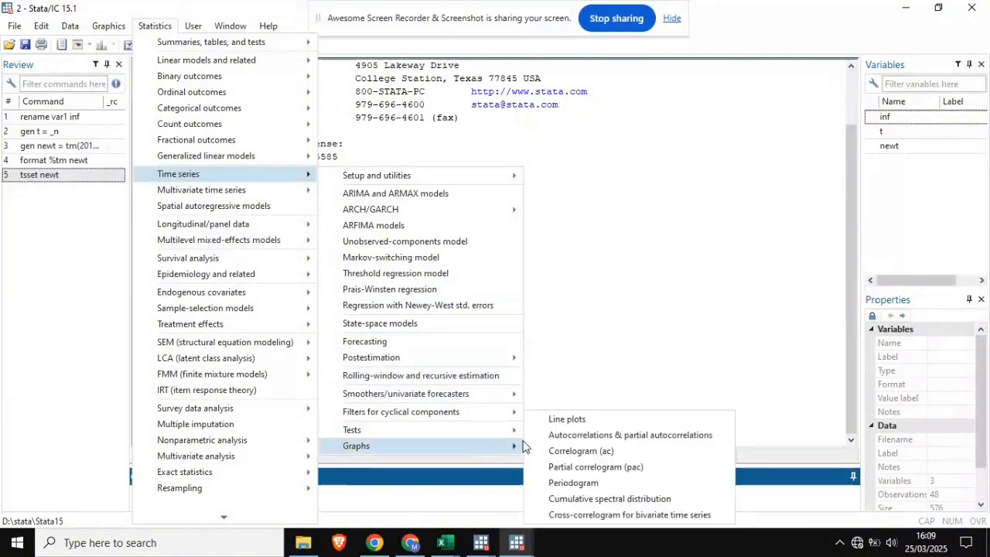
pyautogui.click(553, 420)
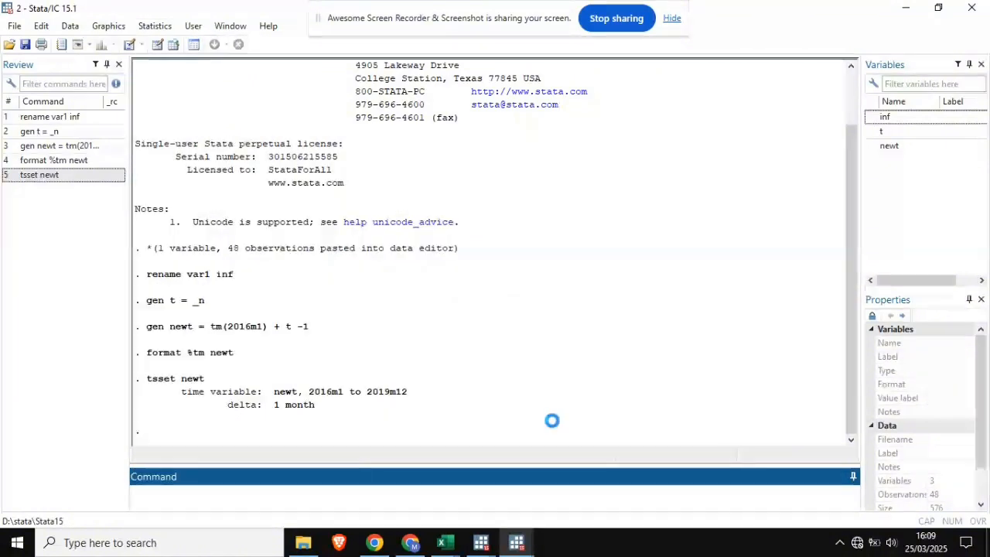
pyautogui.click(492, 229)
pyautogui.click(392, 246)
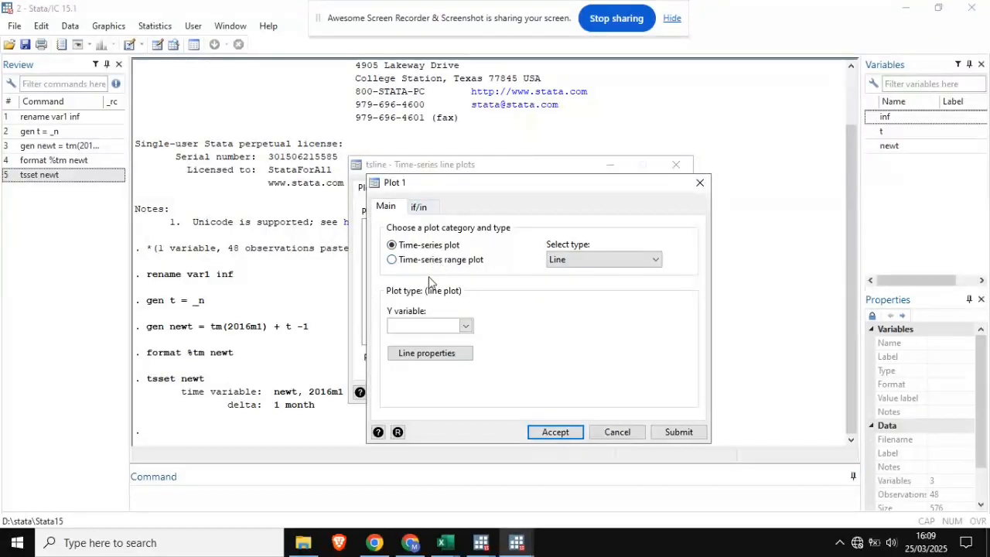
pyautogui.click(467, 326)
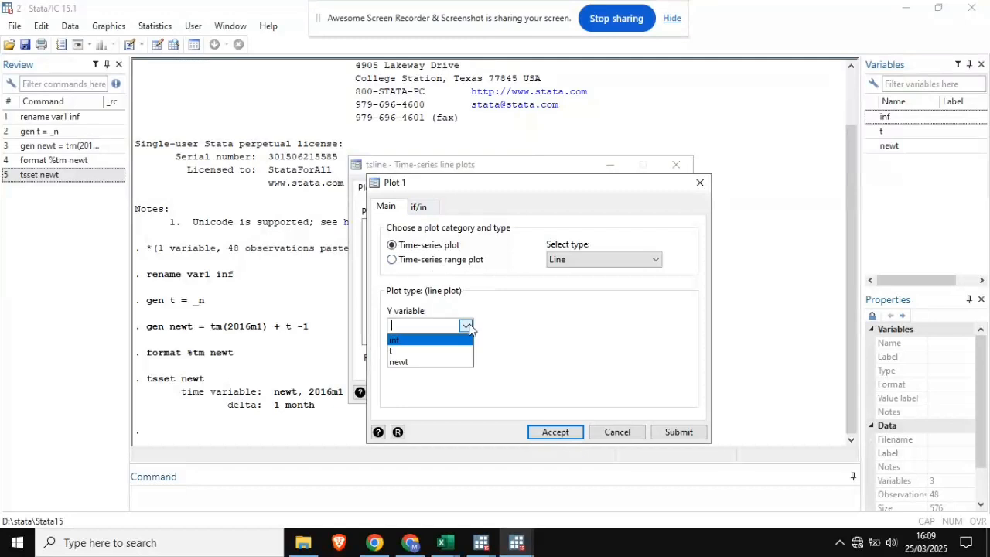
pyautogui.click(433, 340)
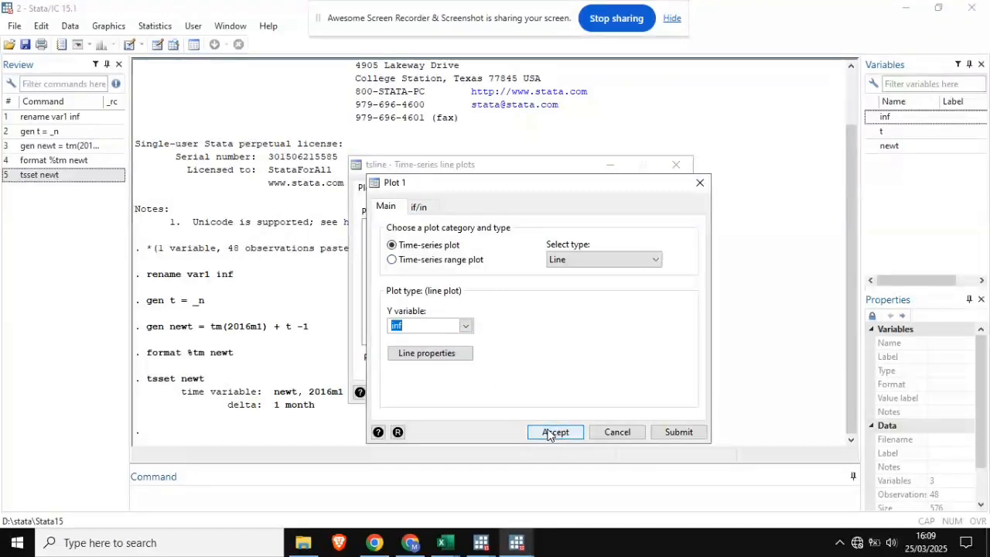
pyautogui.click(555, 432)
pyautogui.click(537, 392)
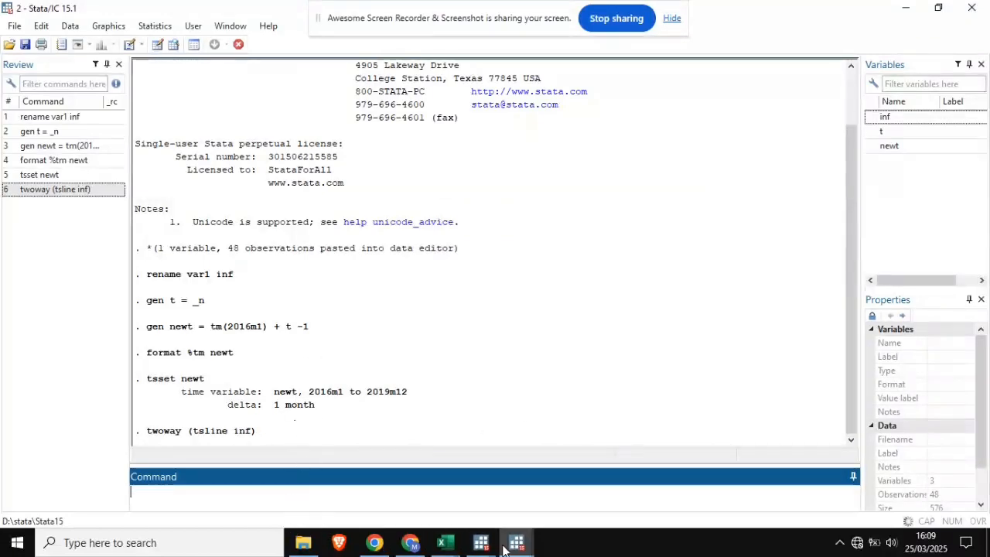
pyautogui.moveTo(505, 547)
pyautogui.click(541, 514)
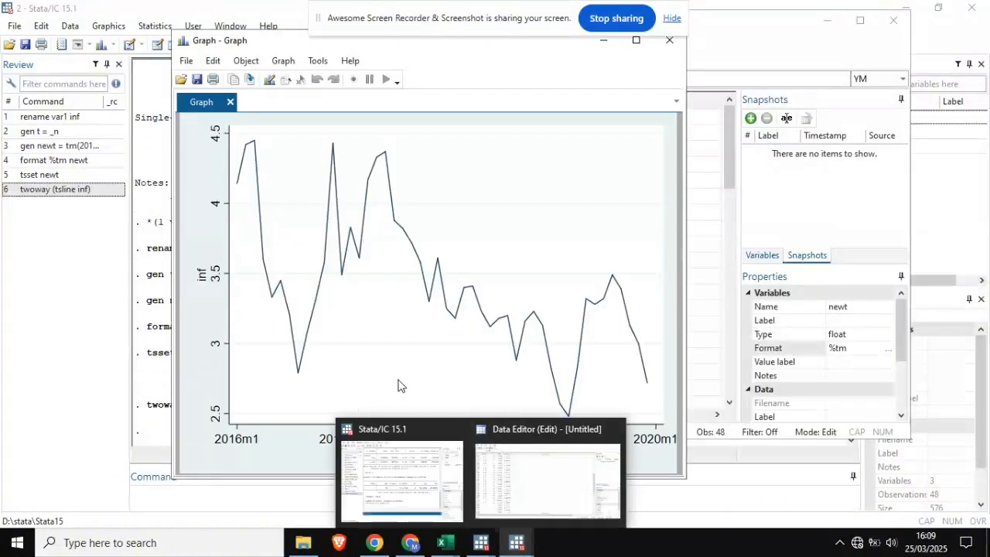
pyautogui.click(605, 42)
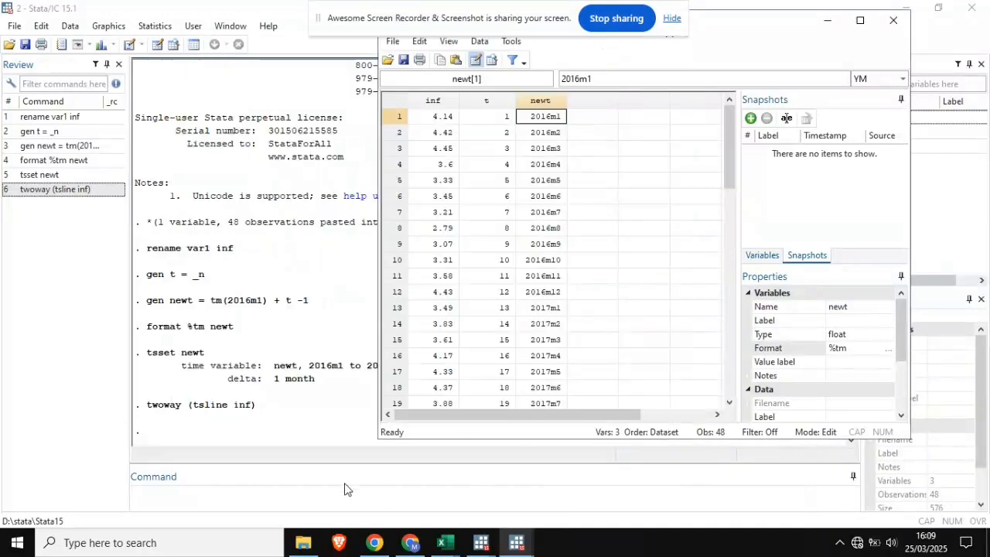
# Step: Run a Dickey-Fuller unit-root test on inf with the command dfuller inf, lags(0)
pyautogui.click(177, 480)
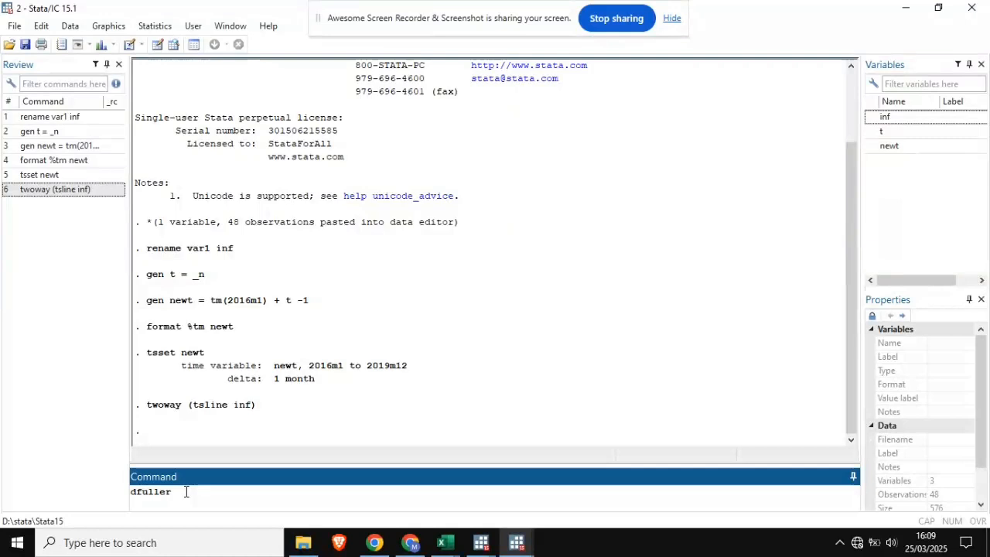
pyautogui.write('inf, lags( 00')
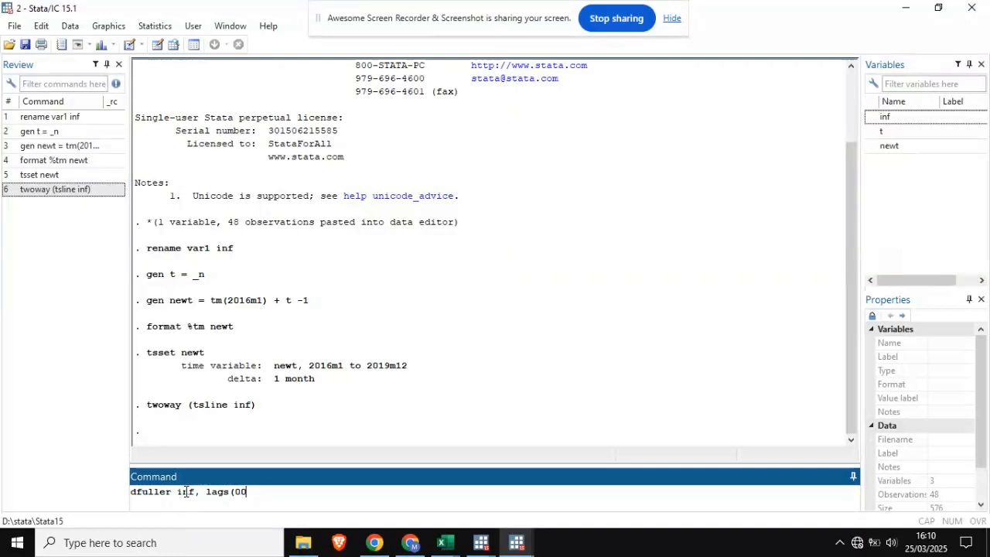
pyautogui.write('0')
pyautogui.press('BackSpace')
pyautogui.write(')')
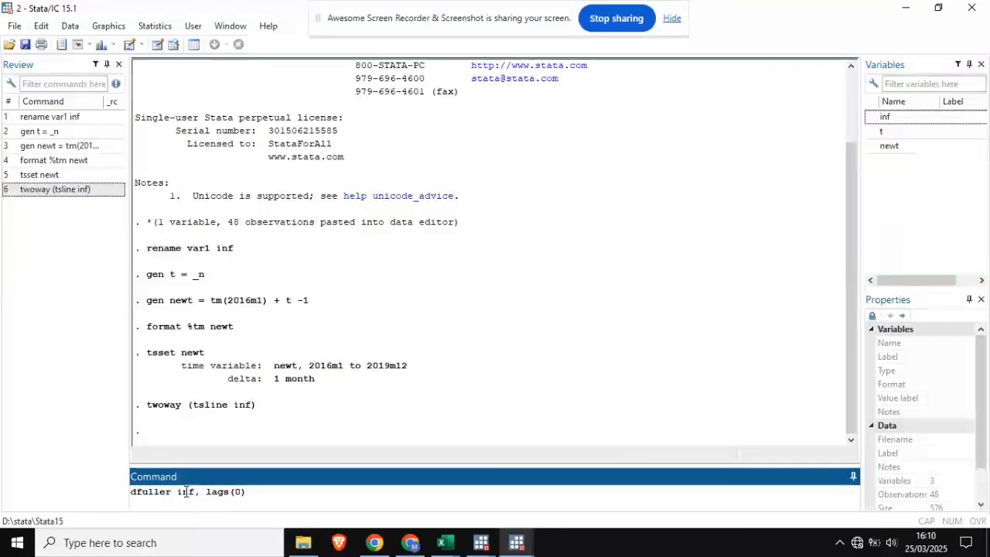
pyautogui.press('Return')
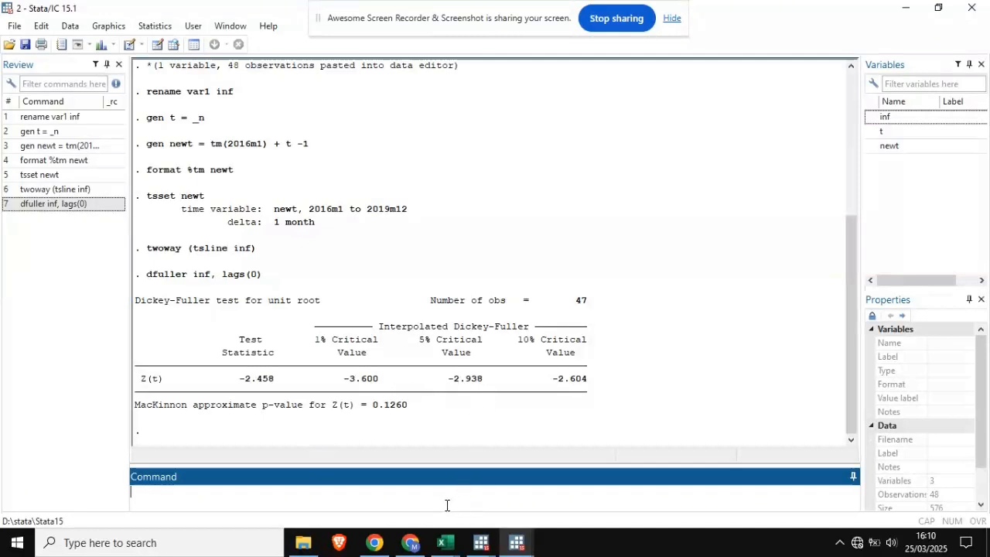
# Step: Run a Dickey-Fuller unit-root test on the first difference of inflation with the command dfuller D.inf, lags(0)
pyautogui.write('dfuller inf,')
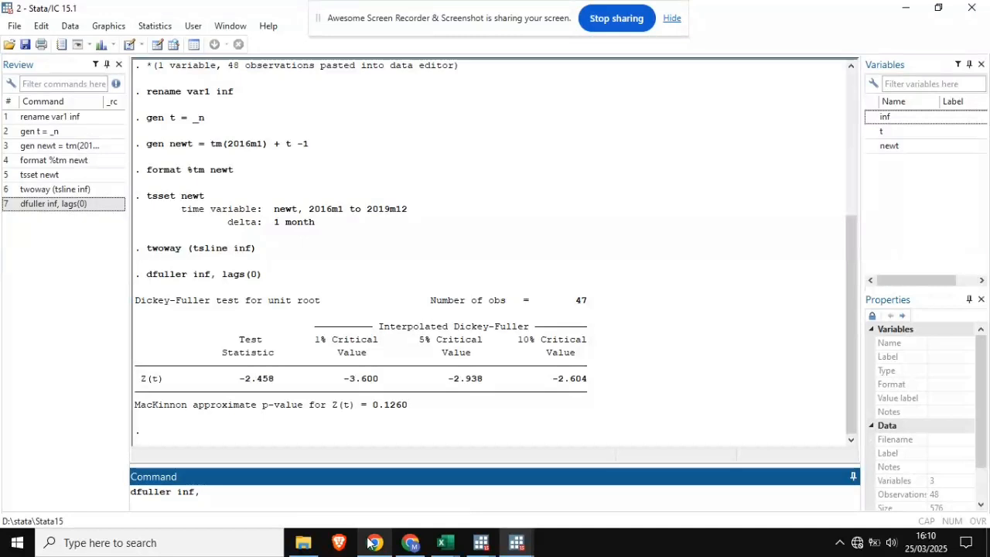
pyautogui.press('BackSpace')
pyautogui.press('BackSpace')
pyautogui.press('BackSpace')
pyautogui.press('BackSpace')
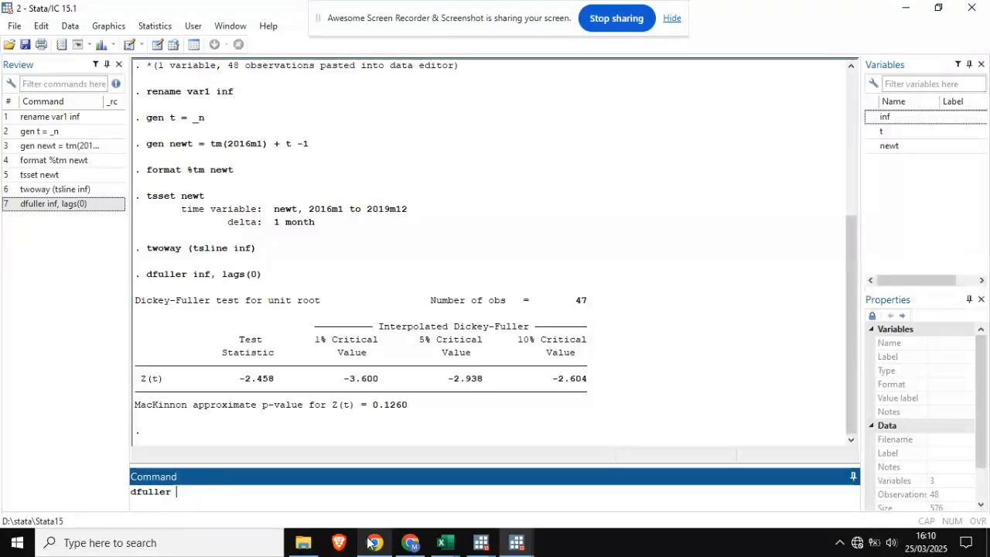
pyautogui.write('D.inf, lags(0)')
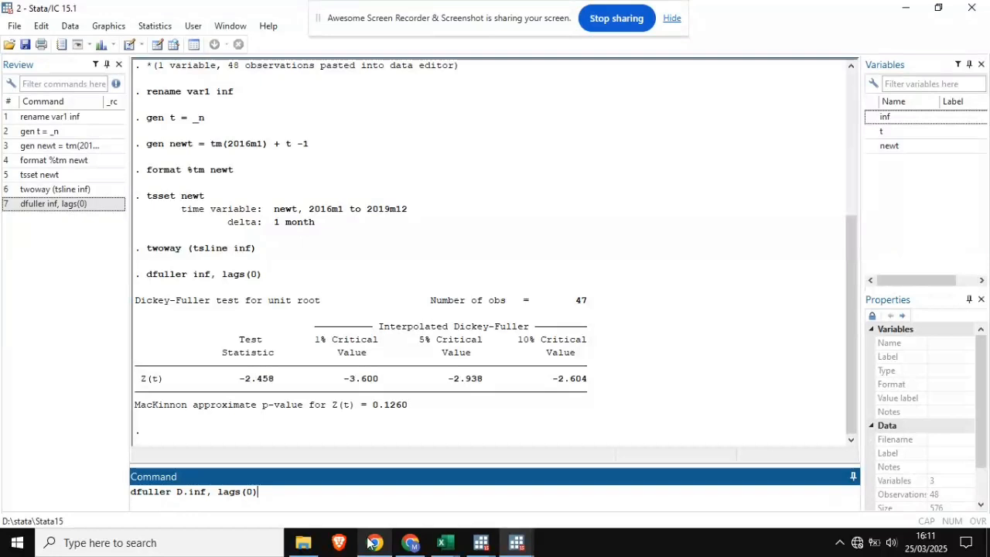
pyautogui.press('Return')
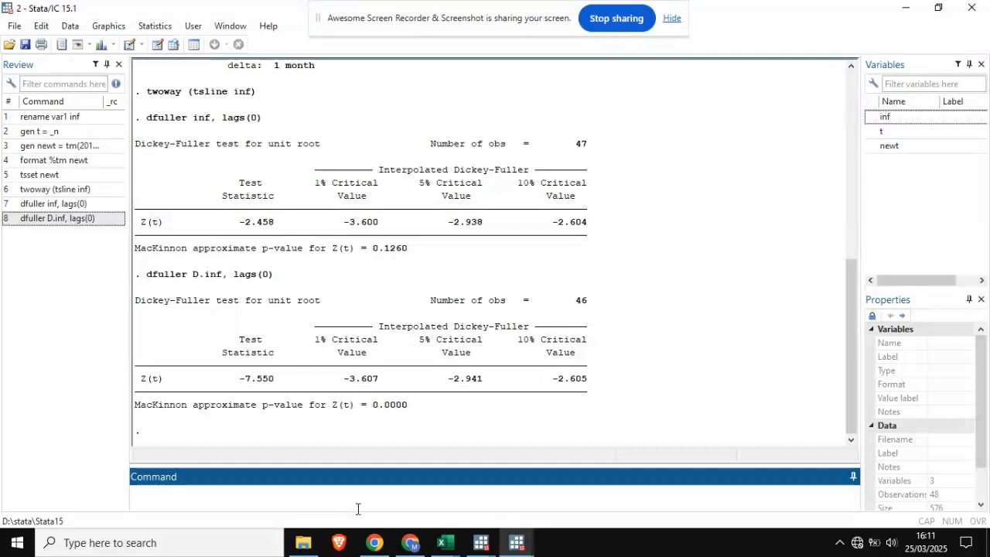
# Step: Plot the autocorrelations of differenced inflation with the command ac D.inf
pyautogui.write('ac')
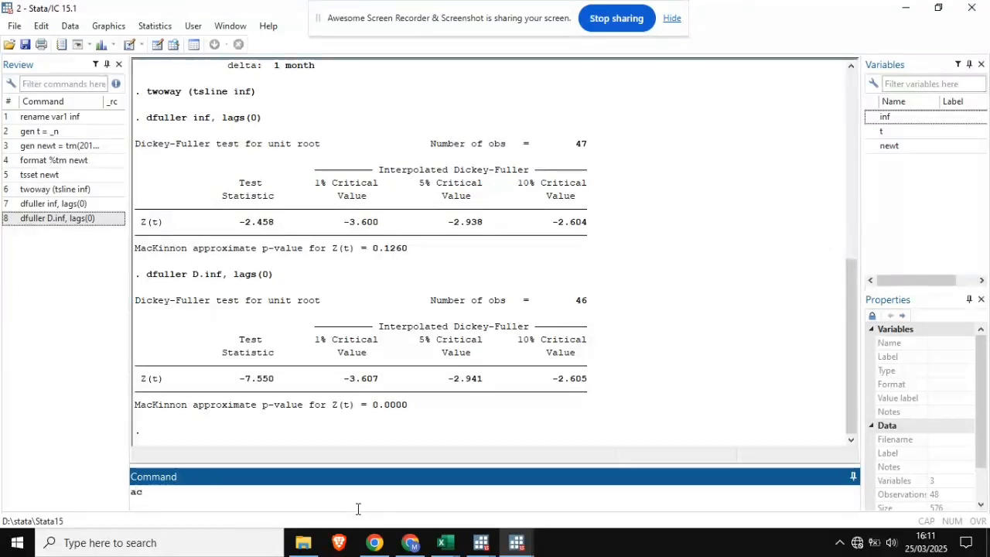
pyautogui.write(' D.')
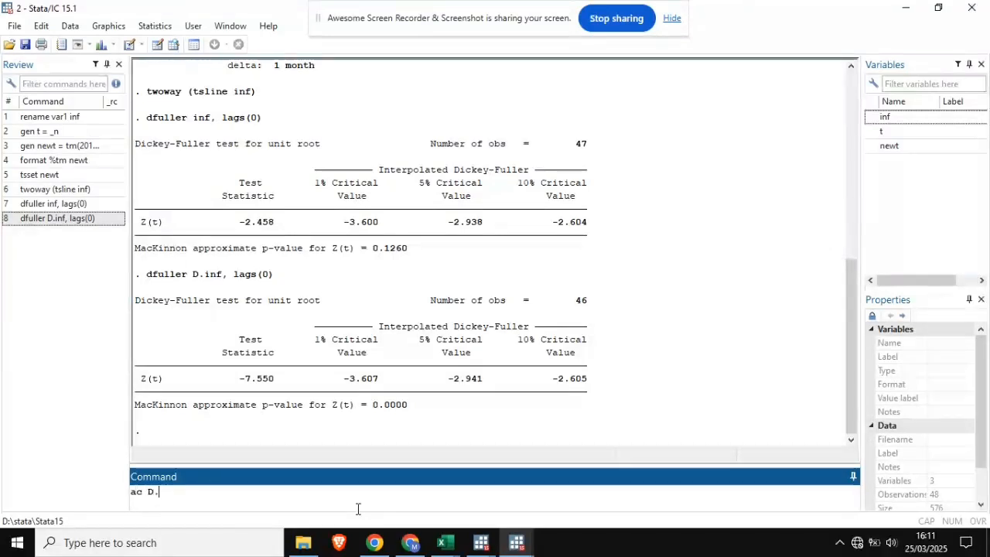
pyautogui.write('inf')
pyautogui.press('Return')
# Step: Plot the partial autocorrelations of differenced inflation with the command pac D.inf and move the graph window aside for viewing
pyautogui.write('pac')
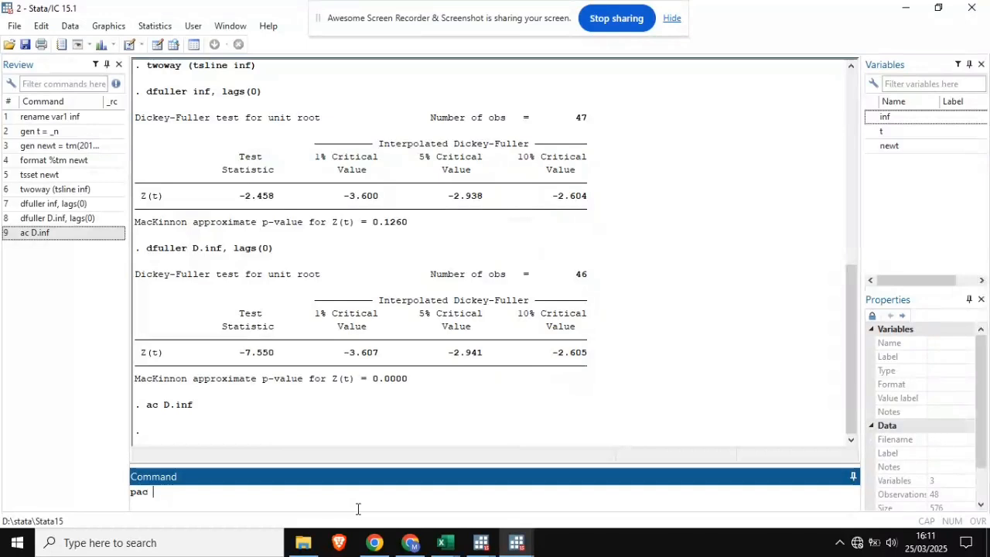
pyautogui.write('D.inf')
pyautogui.press('Return')
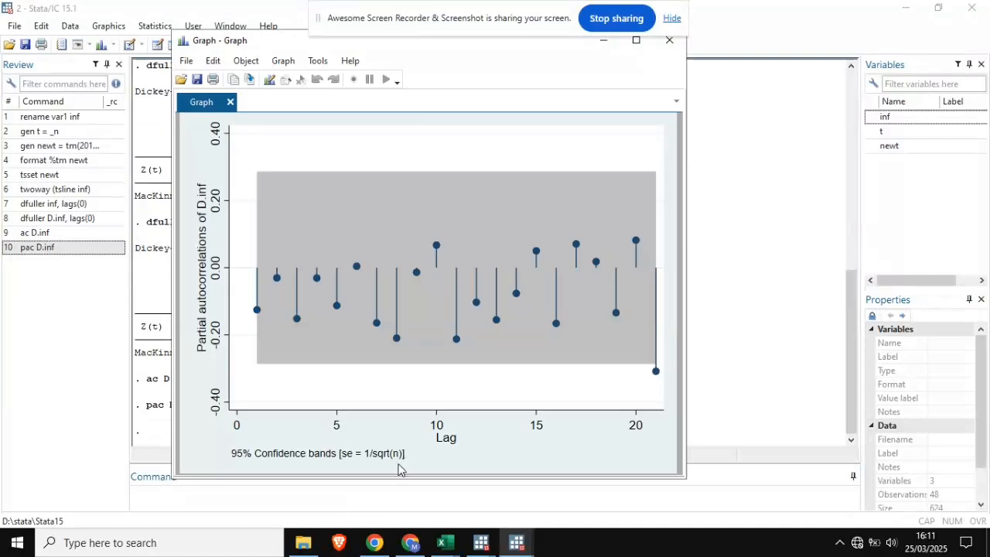
pyautogui.moveTo(520, 49); pyautogui.dragTo(767, 98)
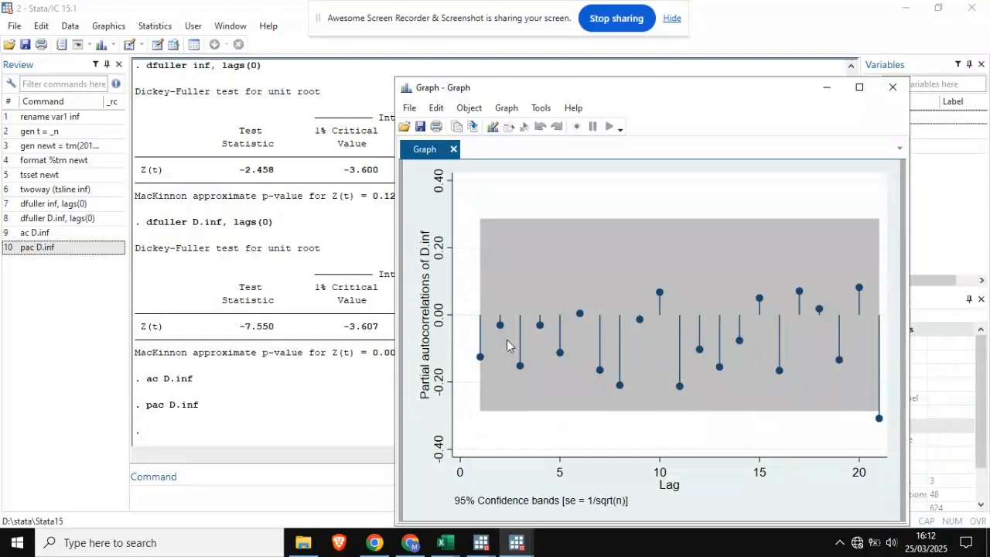
# Step: Run ac D.inf again to view the autocorrelation graph, and minimize its window
pyautogui.click(252, 501)
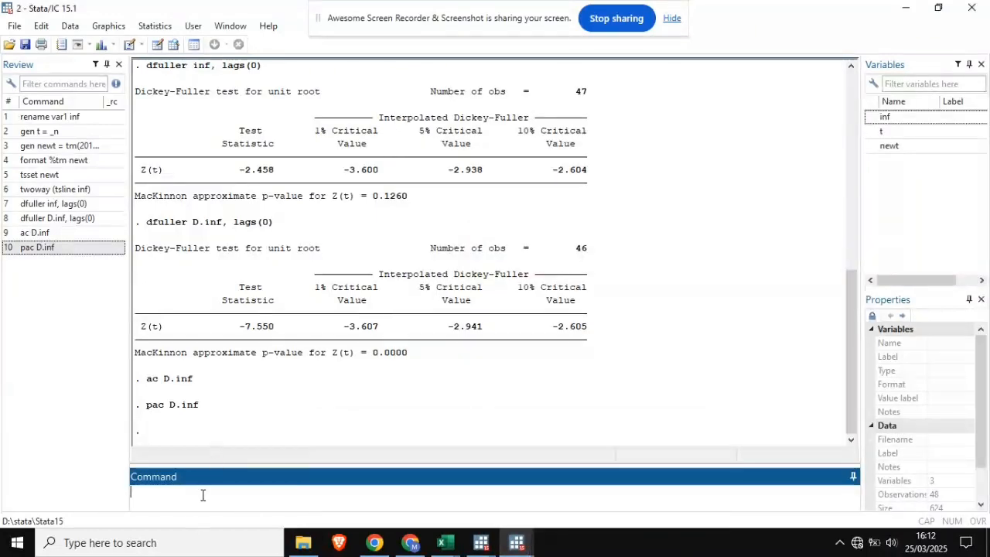
pyautogui.write('ac D.inf')
pyautogui.press('Return')
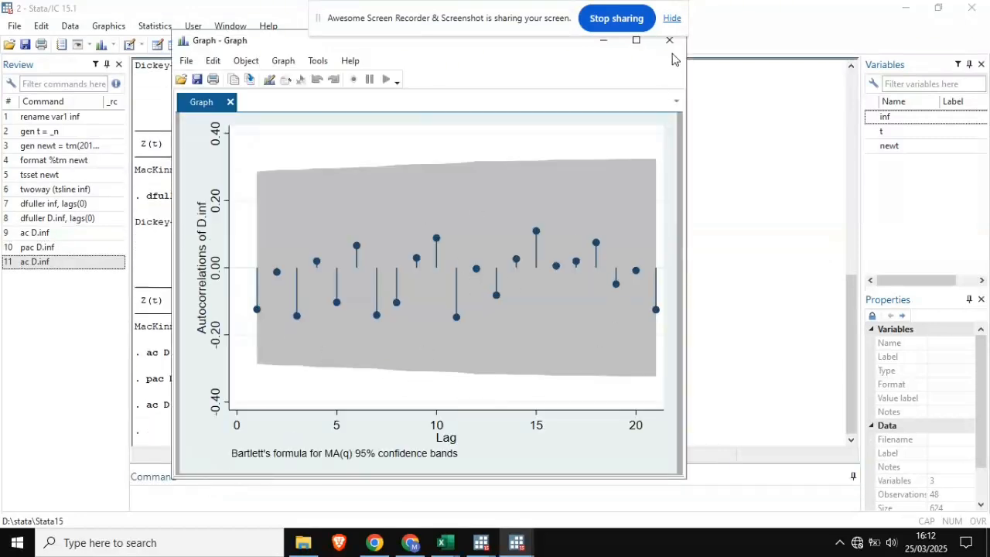
pyautogui.moveTo(553, 42); pyautogui.dragTo(664, 89)
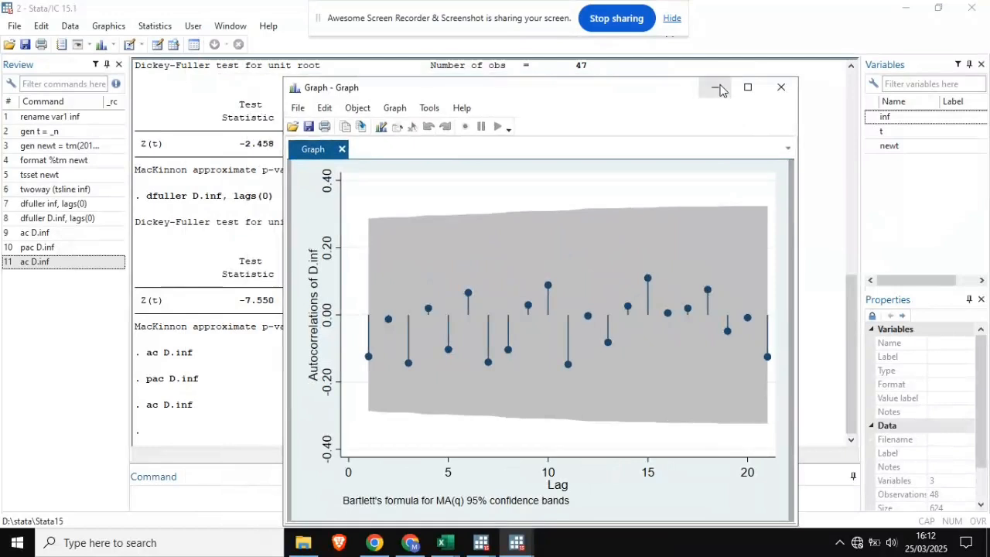
pyautogui.click(718, 89)
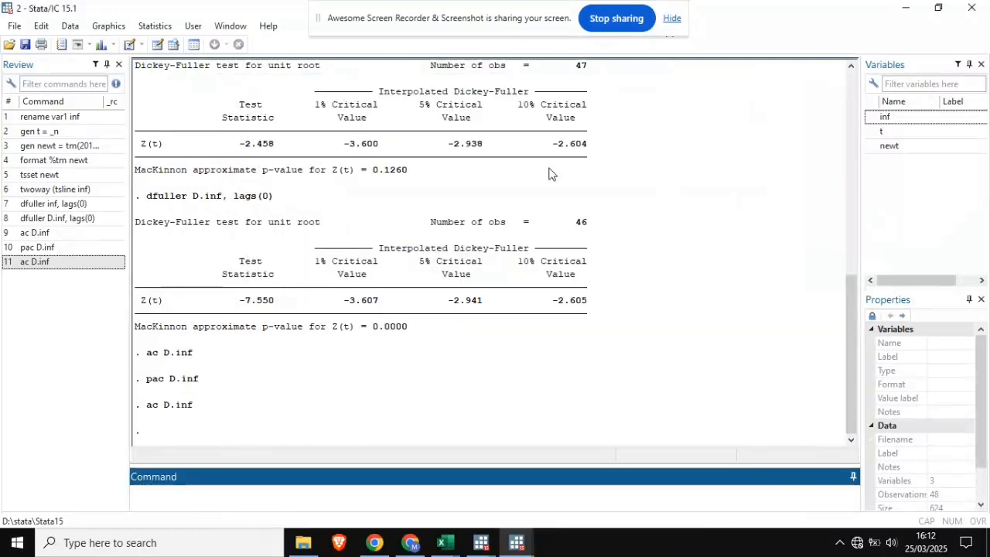
# Step: Try to fit an ARIMA model with the command arima inf, arima(0.1,0) nolog and enter estat ic without running it
pyautogui.click(209, 495)
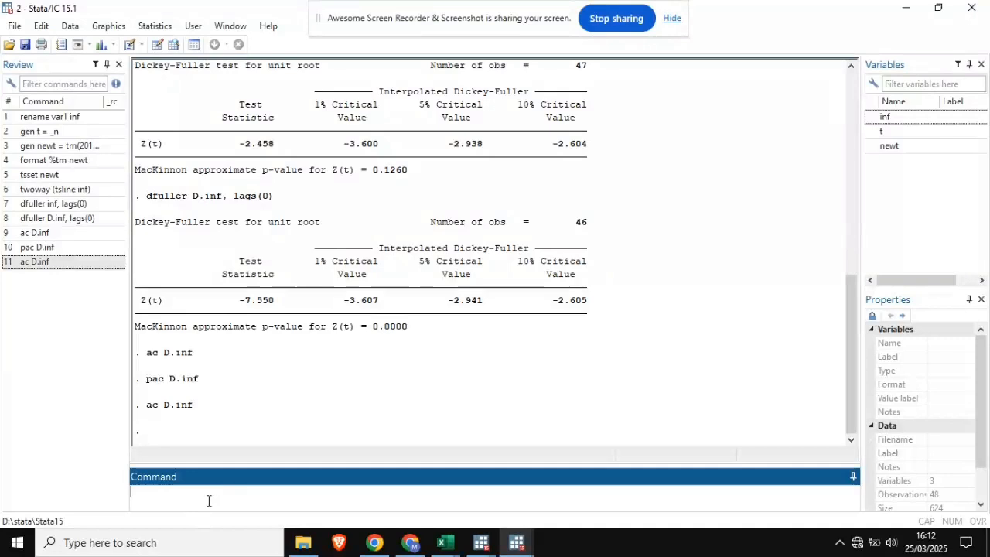
pyautogui.write('arima inf, arima(')
pyautogui.write('0.1')
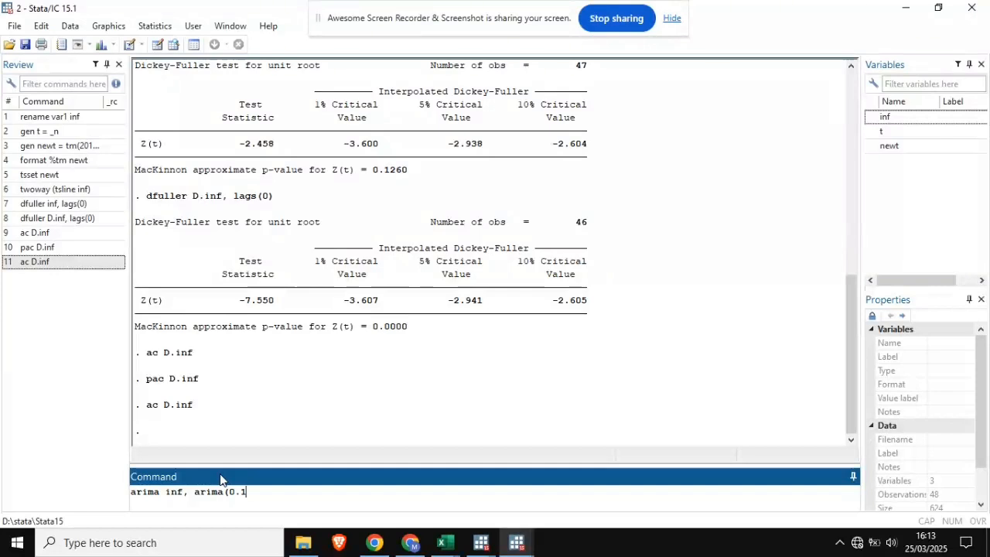
pyautogui.write(',0')
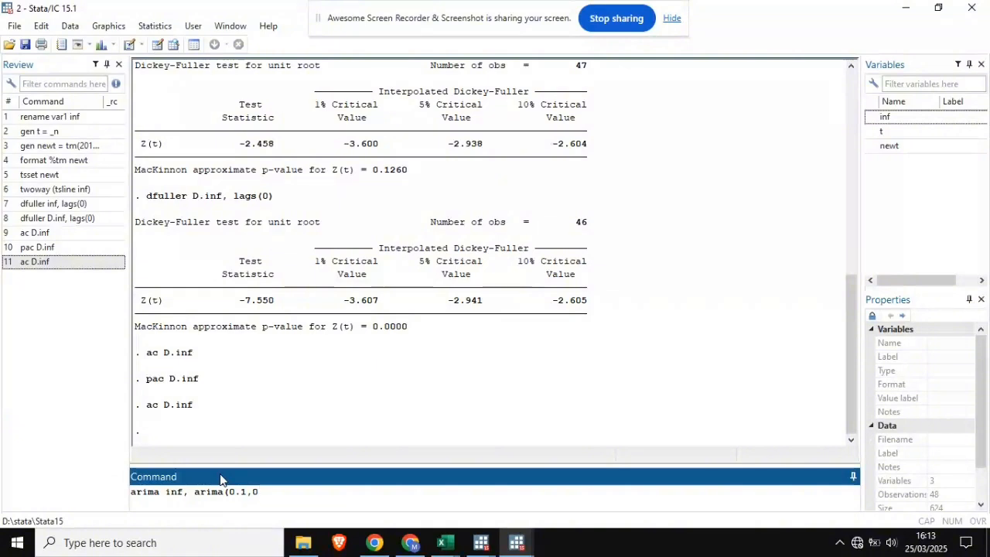
pyautogui.write(') nolog')
pyautogui.press('Return')
pyautogui.write('e')
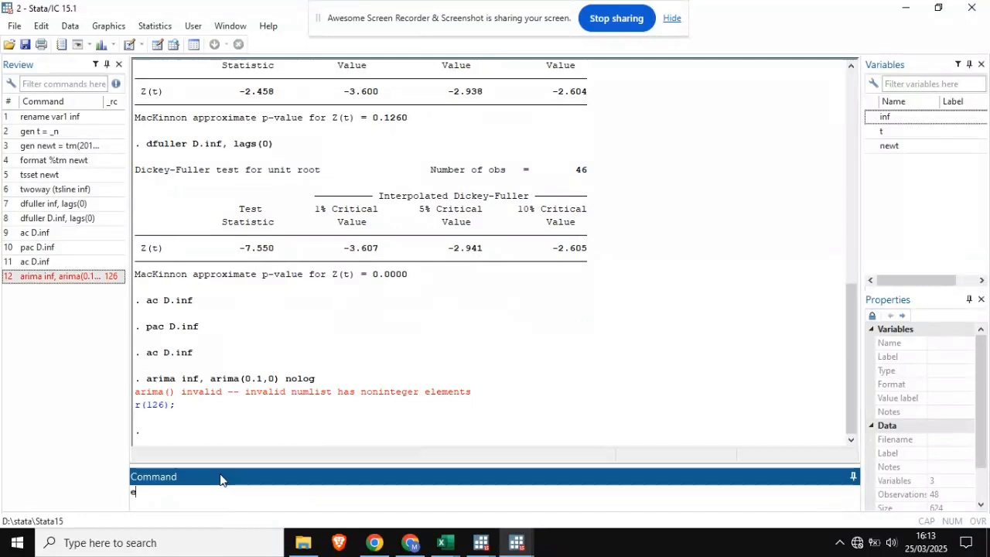
pyautogui.write('stat ic')
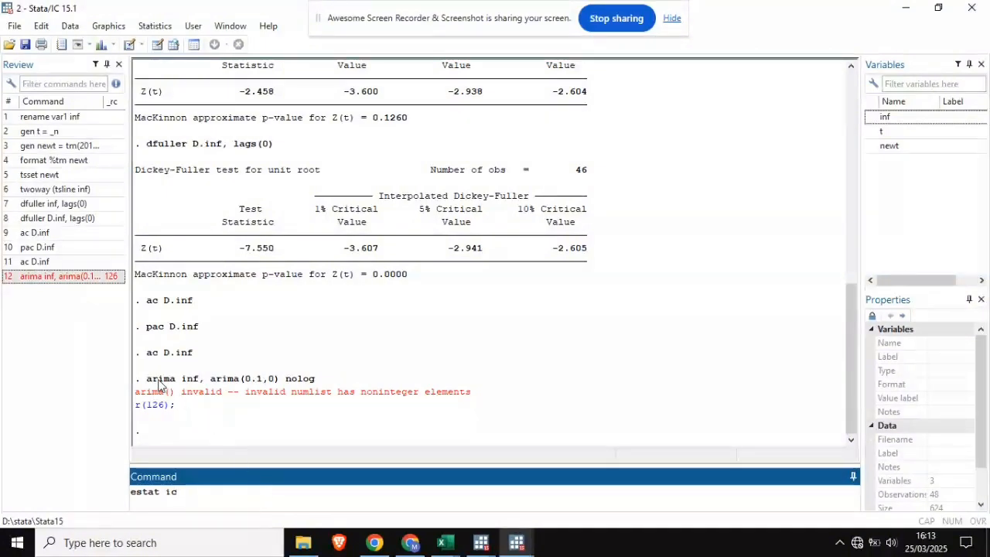
# Step: Reuse the failed ARIMA command in place of the pending one, correct it to arima inf, arima(0,1,0) nolog and run it
pyautogui.moveTo(147, 378); pyautogui.dragTo(325, 380)
pyautogui.hotkey('ctrl', 'c')
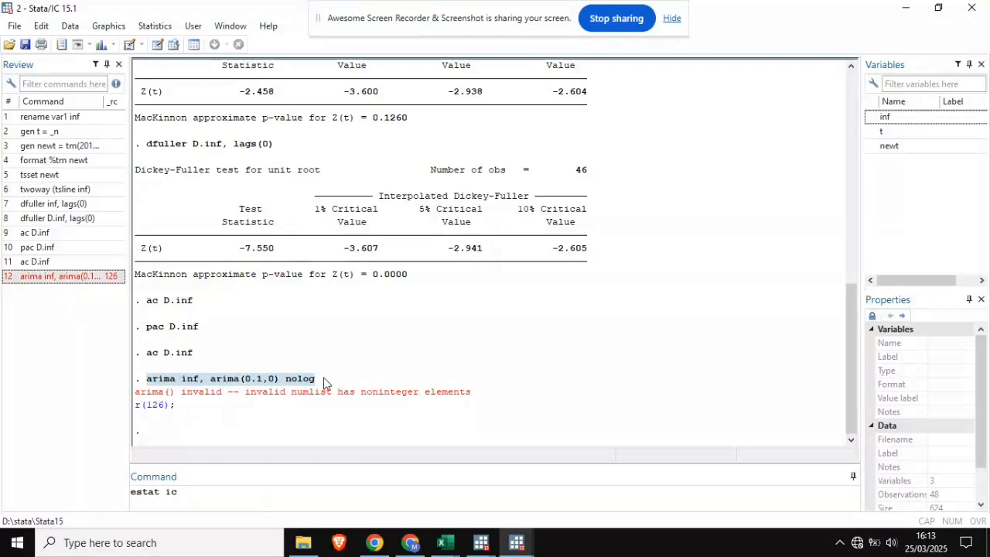
pyautogui.click(253, 499)
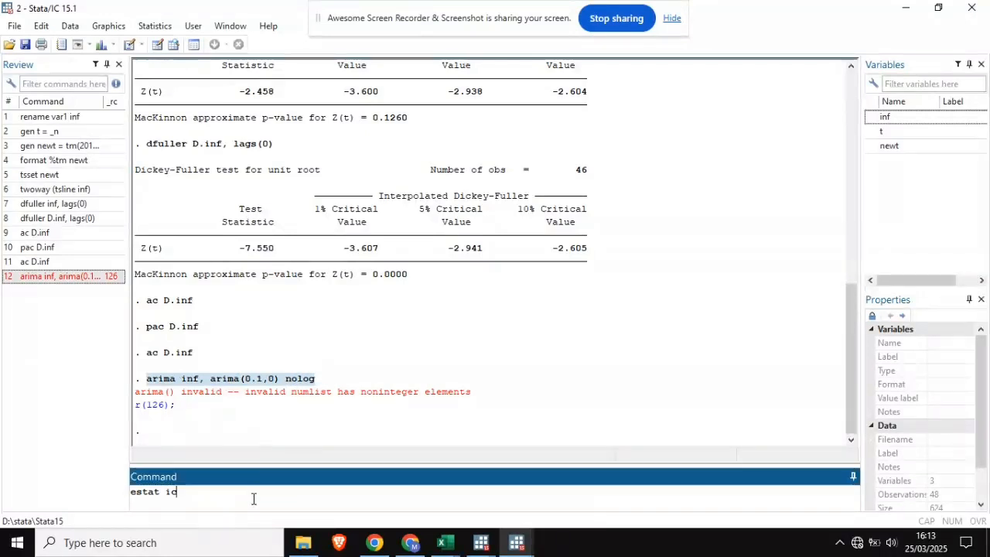
pyautogui.press('BackSpace')
pyautogui.press('BackSpace')
pyautogui.press('BackSpace')
pyautogui.press('BackSpace')
pyautogui.press('BackSpace')
pyautogui.press('BackSpace')
pyautogui.press('BackSpace')
pyautogui.hotkey('ctrl', 'v')
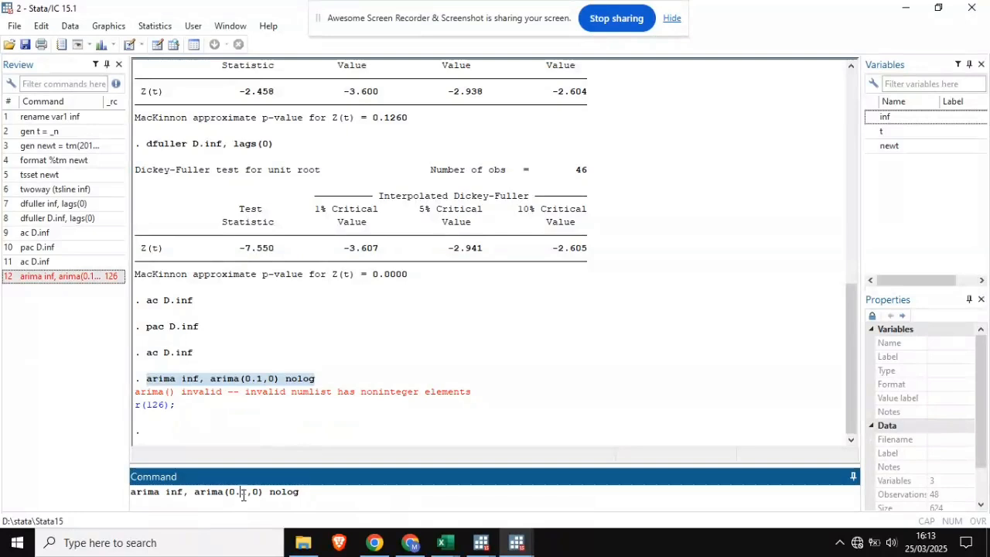
pyautogui.press('BackSpace')
pyautogui.write(',')
pyautogui.press('Return')
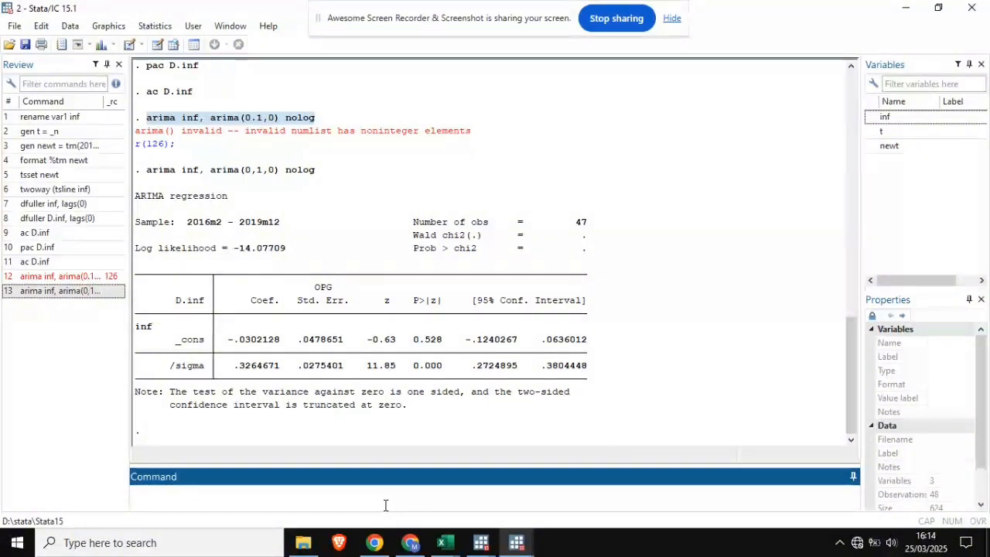
# Step: Report the fitted model's Akaike and Bayesian information criteria with the command estat ic
pyautogui.write('estat ic')
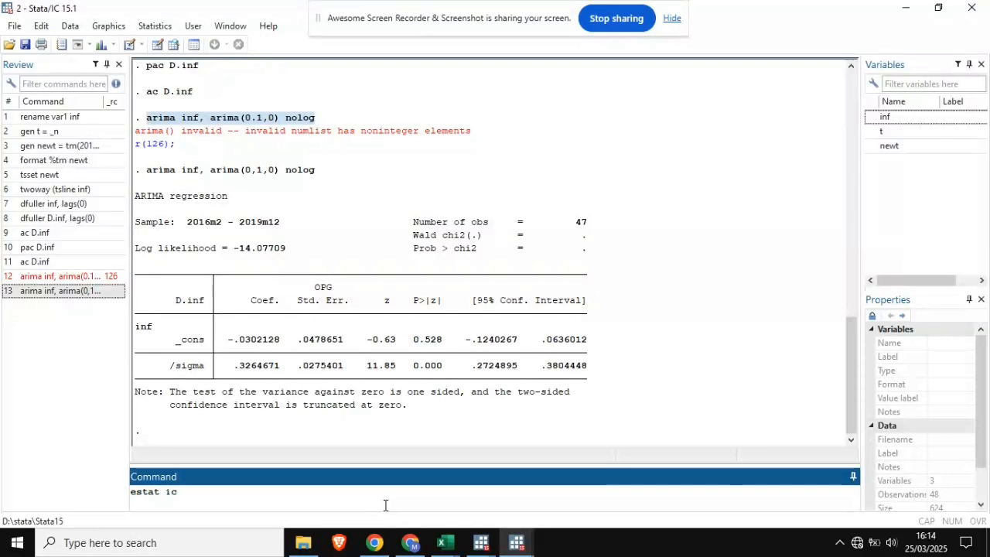
pyautogui.press('Return')
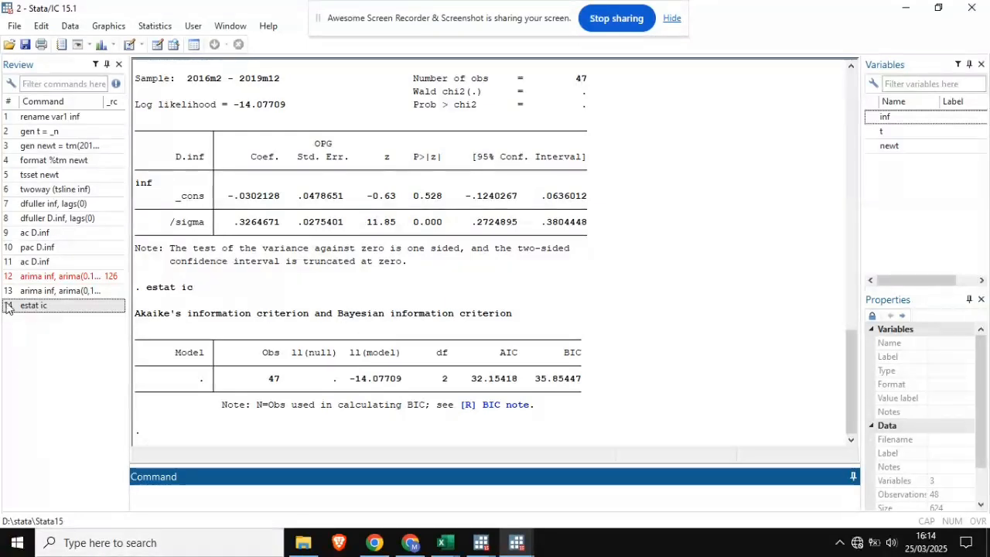
# Step: Add 6 observations to the time-series dataset with the tsappend dialog
pyautogui.click(157, 27)
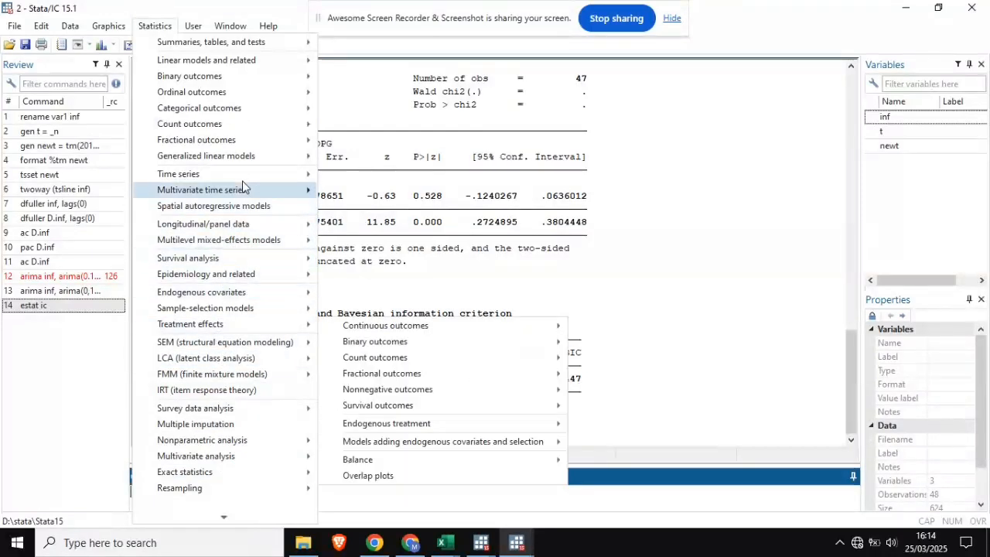
pyautogui.moveTo(278, 176)
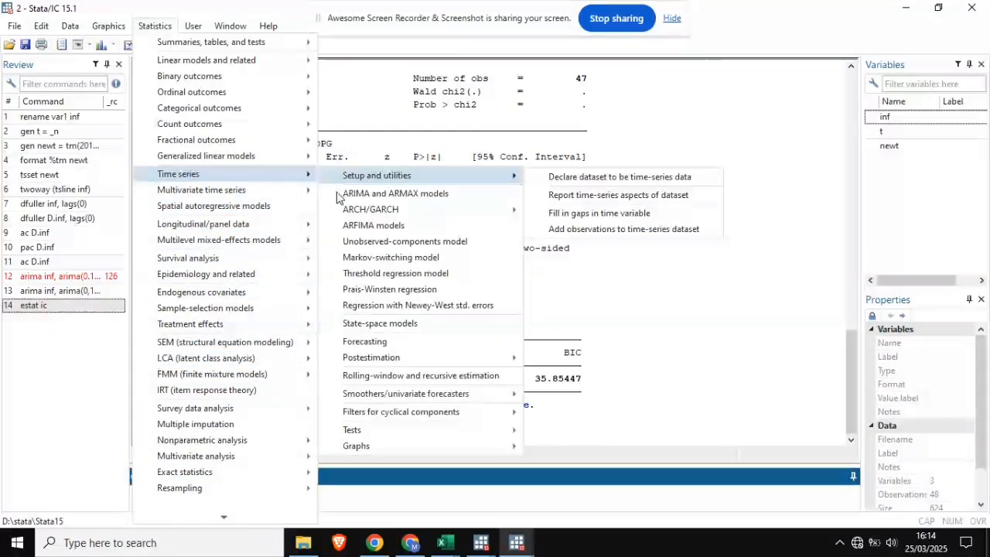
pyautogui.moveTo(399, 418)
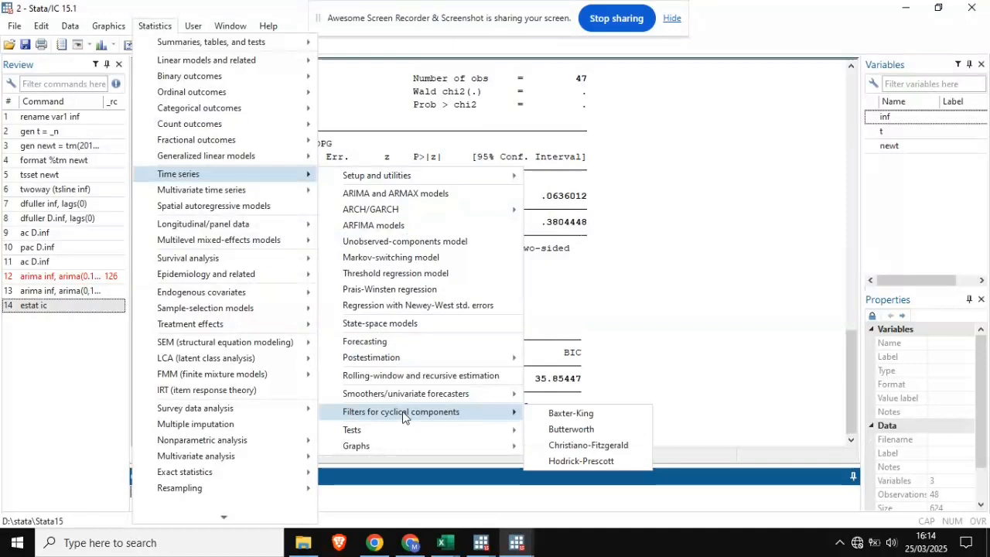
pyautogui.moveTo(414, 178)
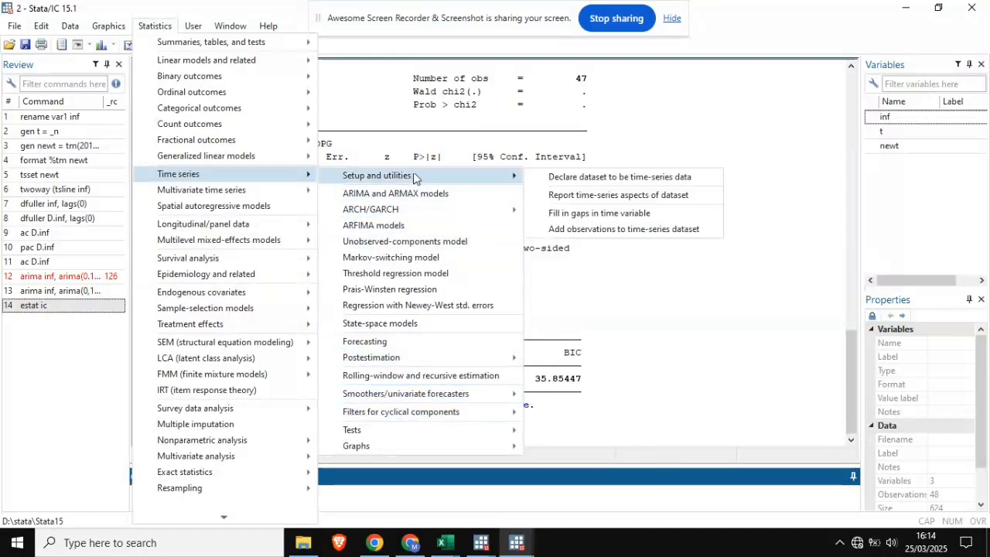
pyautogui.click(558, 231)
pyautogui.click(417, 256)
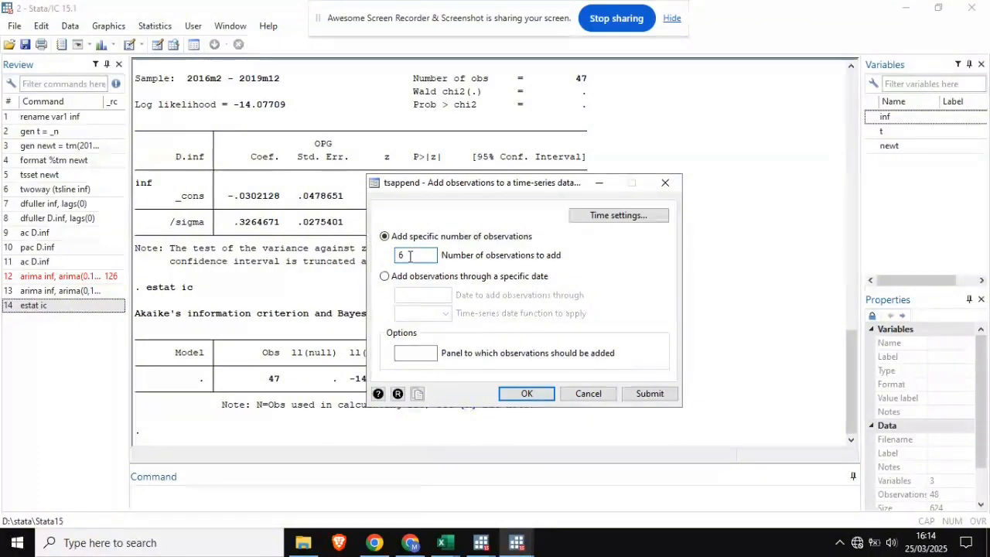
pyautogui.click(527, 394)
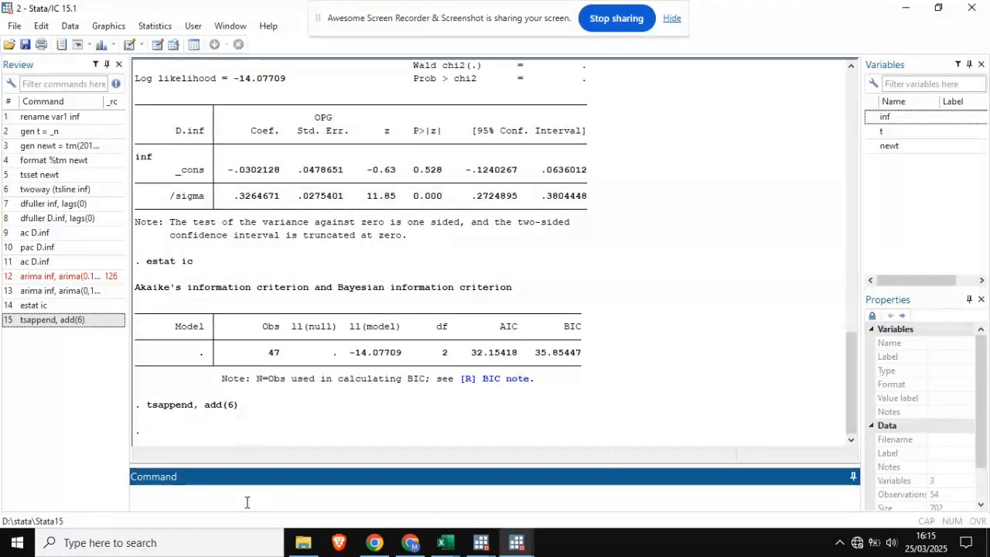
# Step: Try to forecast inflation from January 2020 by running the command predict fcinf, y dynamic(tm2020m1))
pyautogui.write('predict')
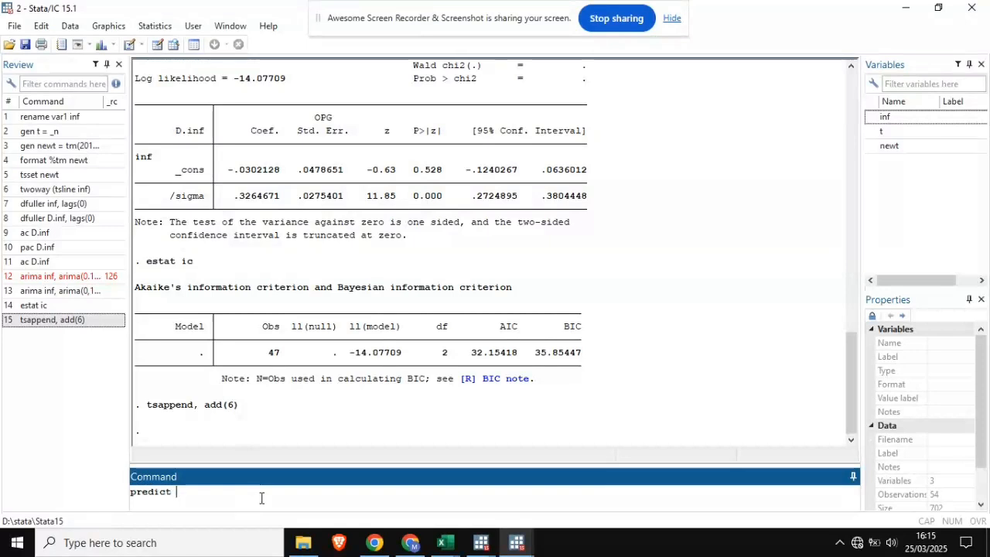
pyautogui.write(' fcinf')
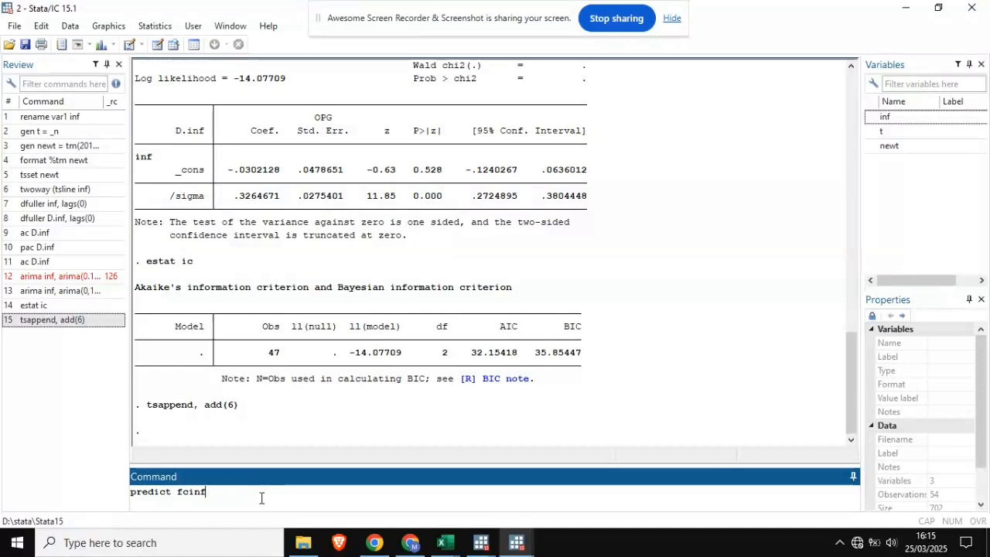
pyautogui.write(', y ')
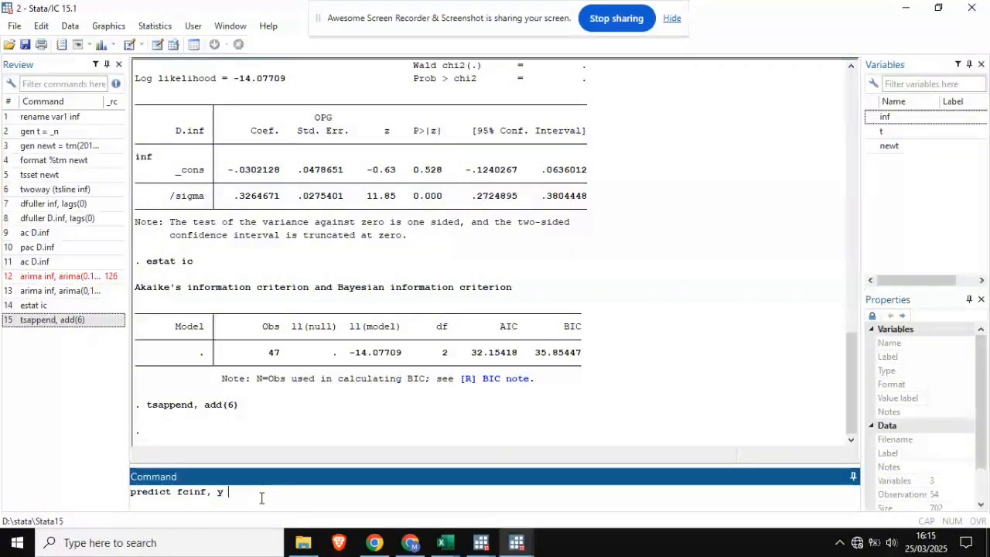
pyautogui.write('dynamic')
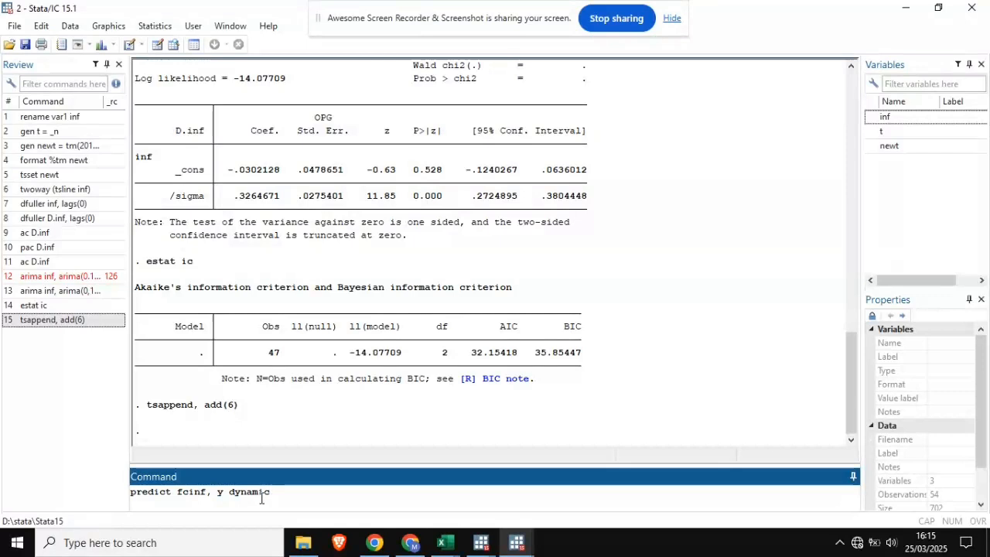
pyautogui.write('(tm2020m1')
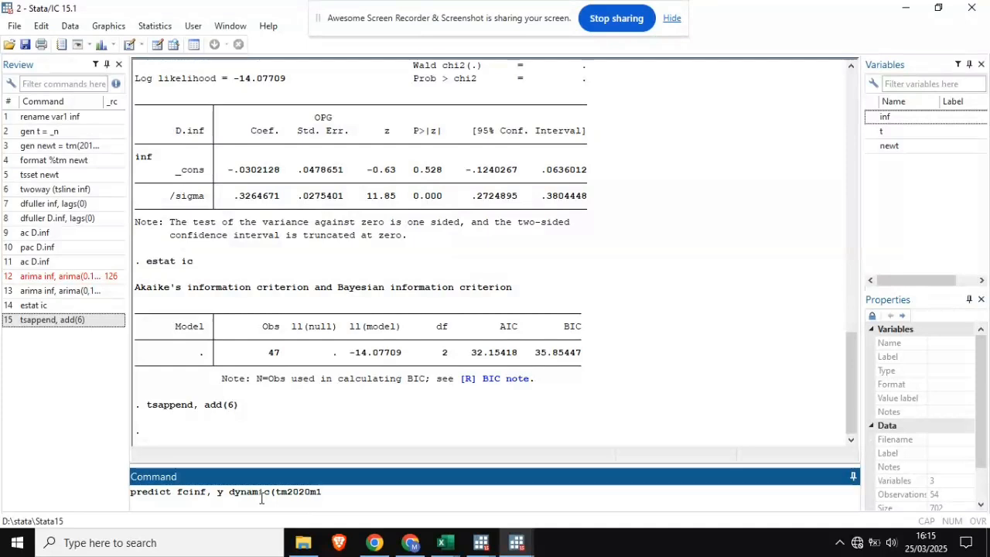
pyautogui.write('))')
pyautogui.press('Return')
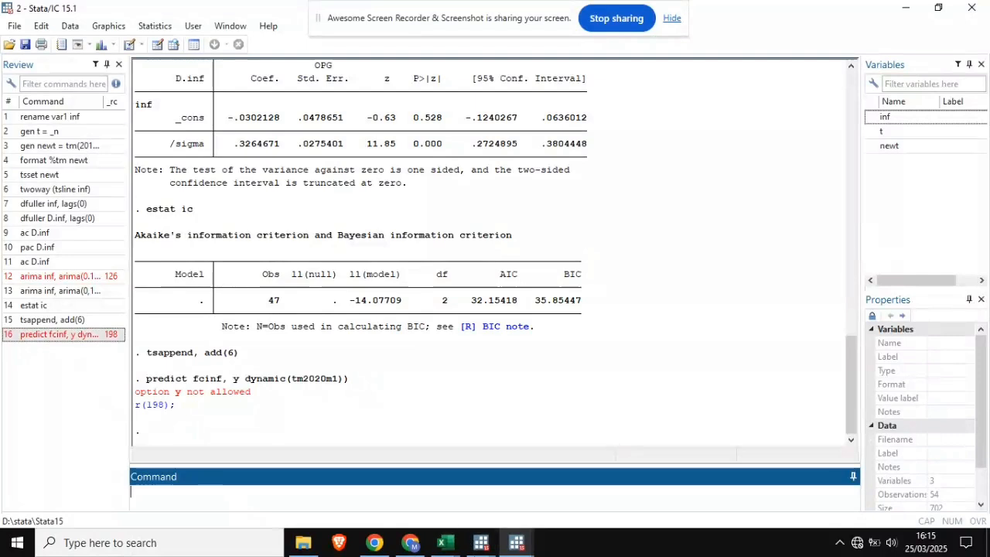
# Step: Copy the command predict fcinflasi, y dynamic(tm(2020m1)) from the other Stata session's results and return to Stata session 2
pyautogui.moveTo(481, 542)
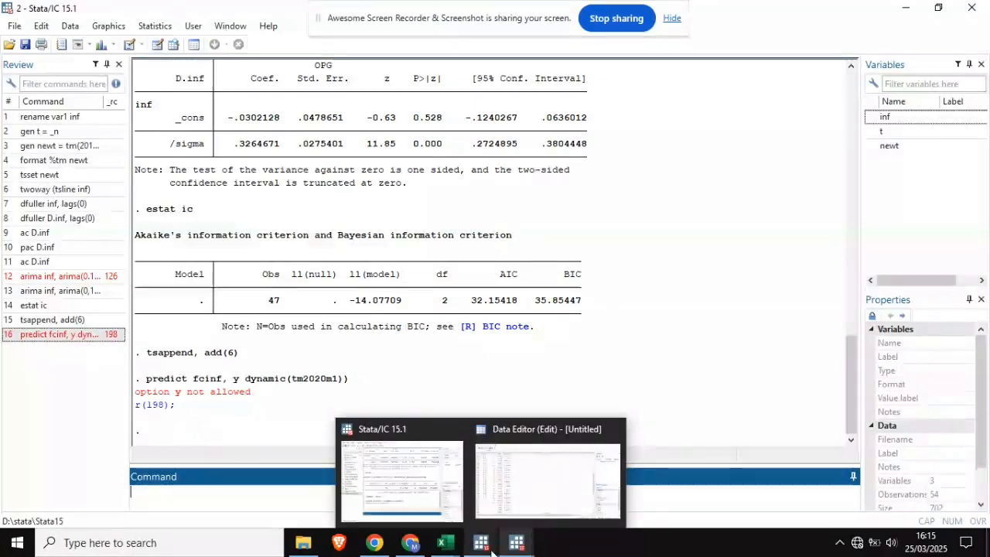
pyautogui.click(410, 501)
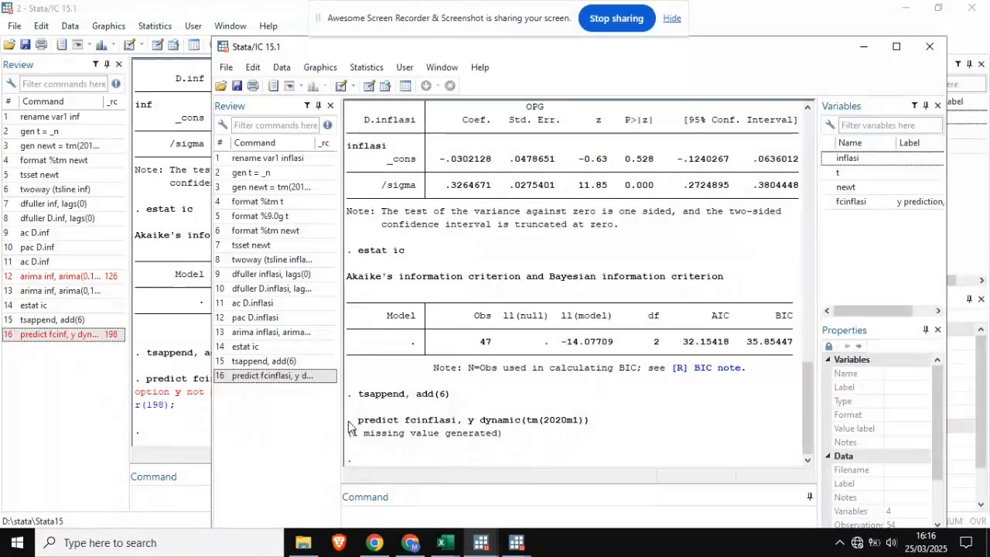
pyautogui.moveTo(359, 422); pyautogui.dragTo(595, 421)
pyautogui.hotkey('ctrl', 'c')
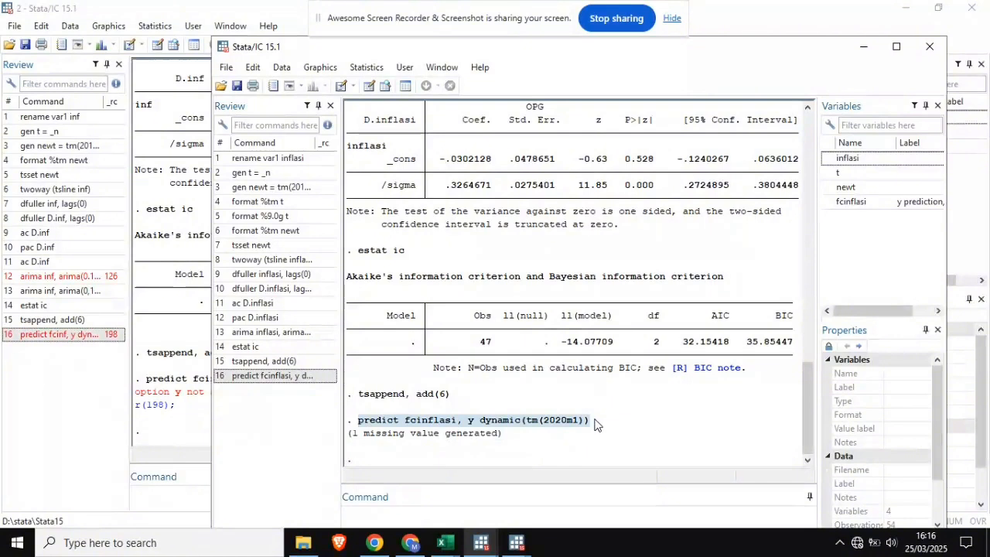
pyautogui.moveTo(517, 541)
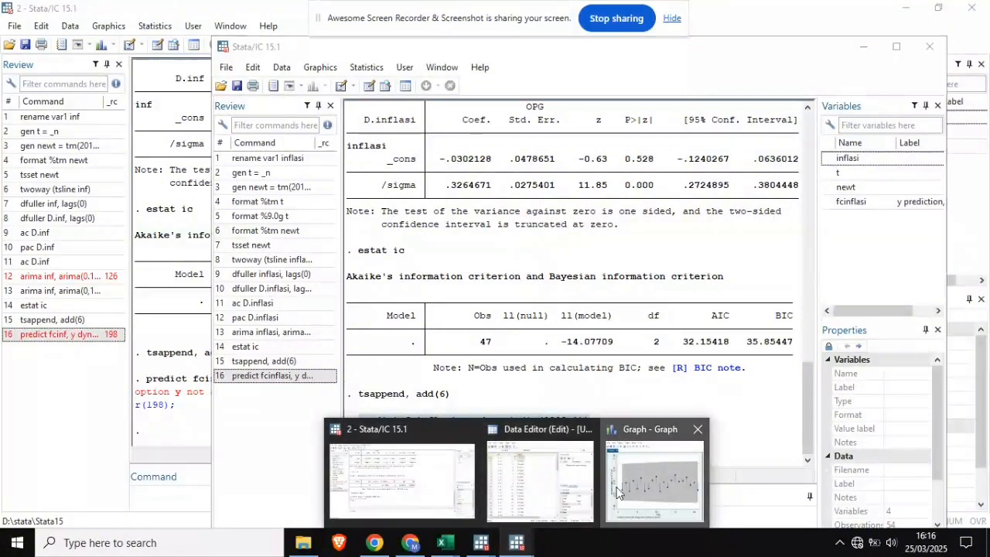
pyautogui.click(655, 479)
pyautogui.moveTo(522, 544)
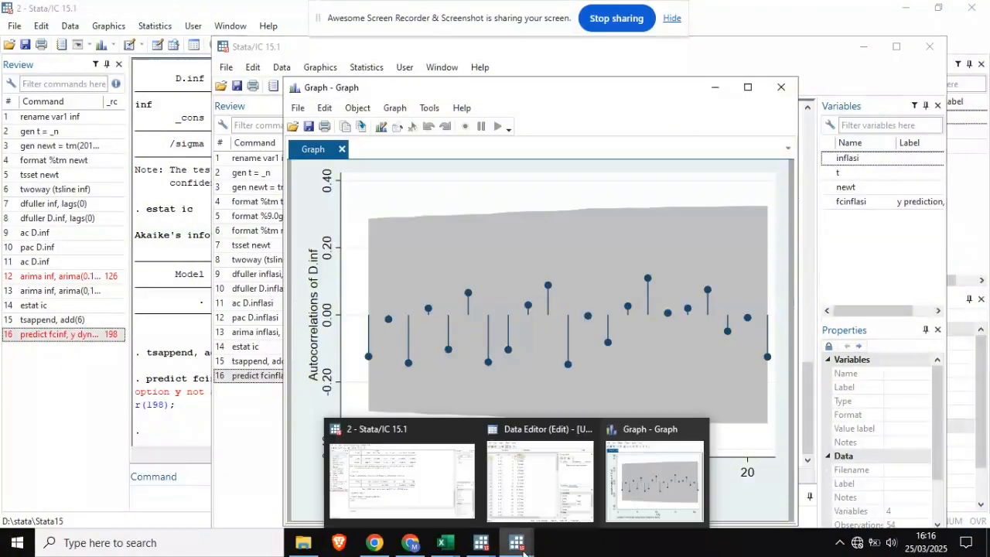
pyautogui.click(532, 504)
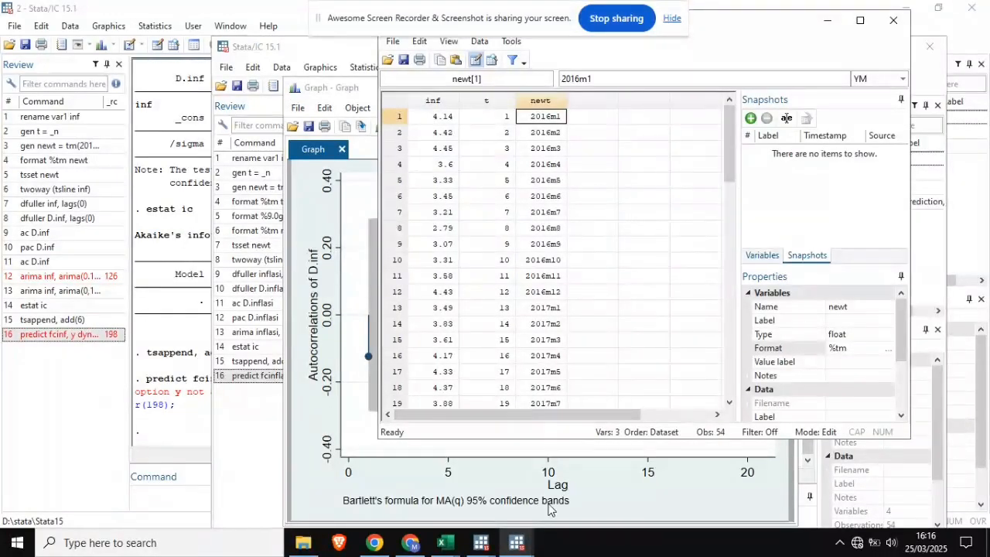
pyautogui.moveTo(517, 543)
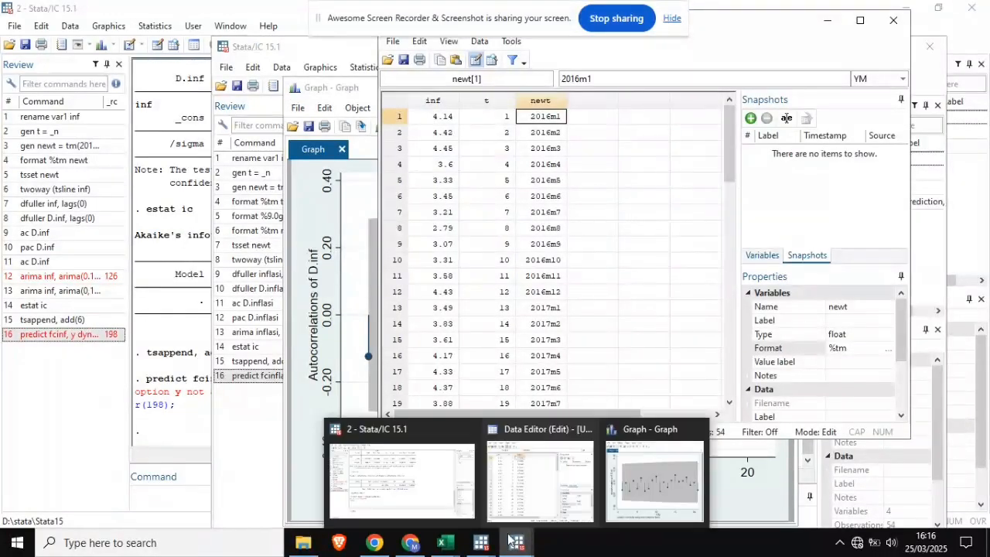
pyautogui.click(472, 493)
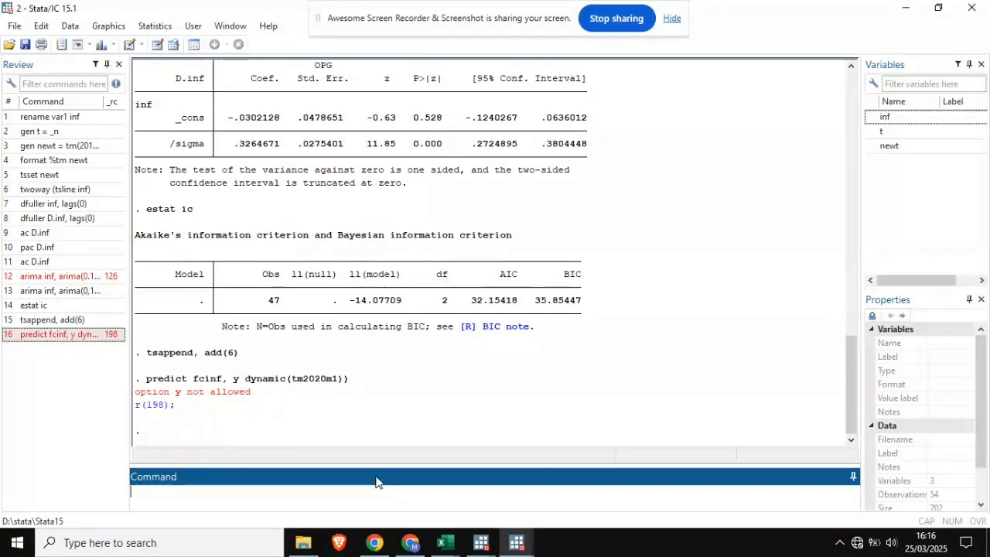
pyautogui.moveTo(482, 547)
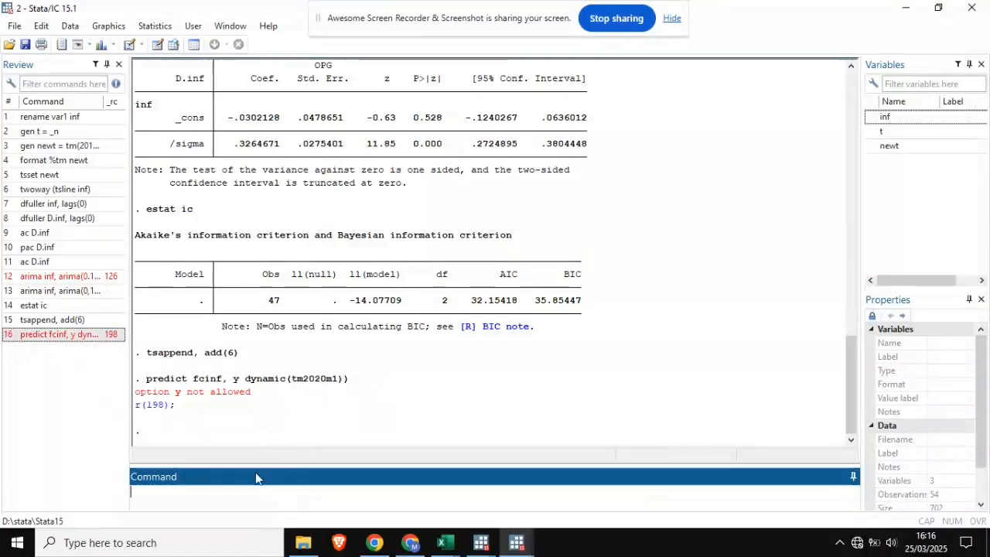
# Step: Paste the copied command, shorten its new variable name to fcinf, and run predict fcinf, y dynamic(tm(2020m1))
pyautogui.hotkey('ctrl', 'v')
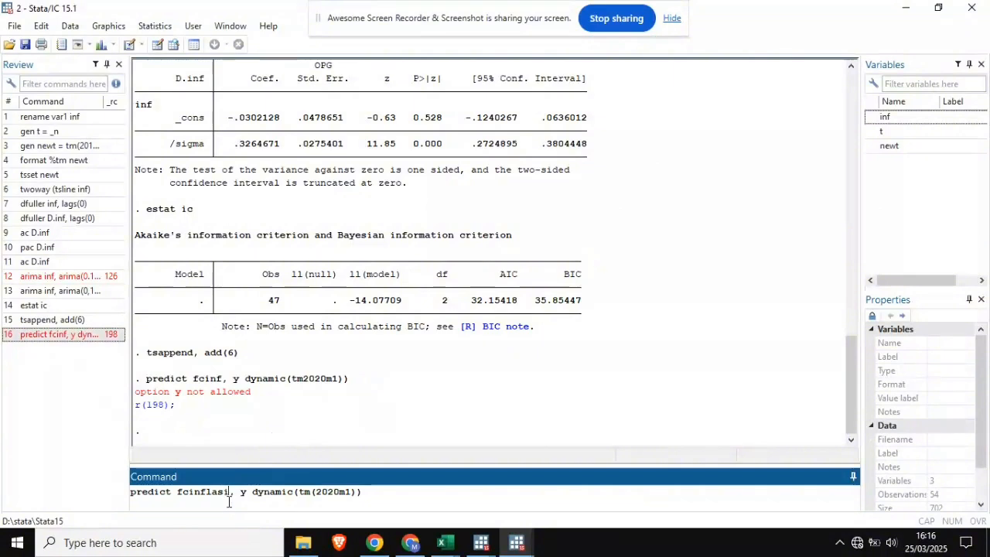
pyautogui.click(229, 503)
pyautogui.press('BackSpace')
pyautogui.press('BackSpace')
pyautogui.press('BackSpace')
pyautogui.press('BackSpace')
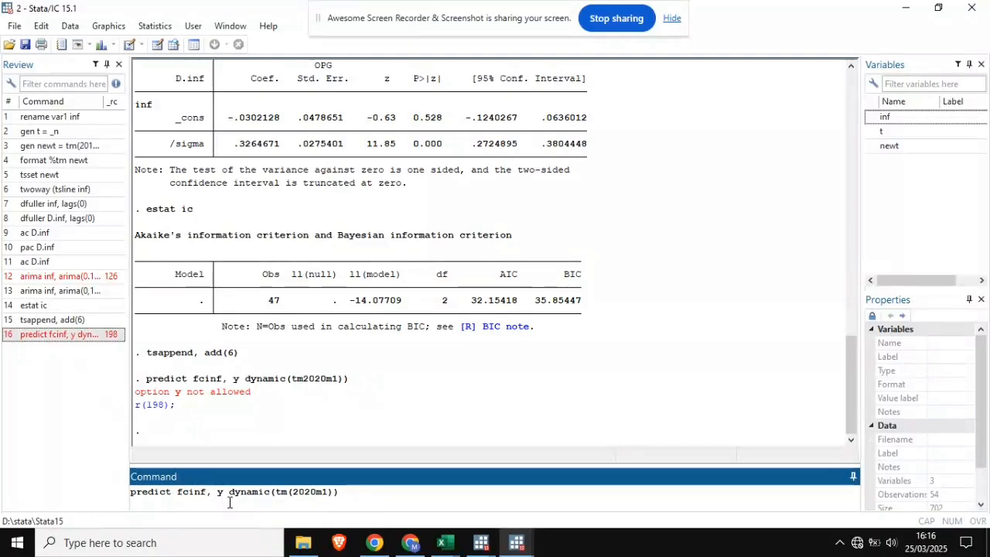
pyautogui.press('Return')
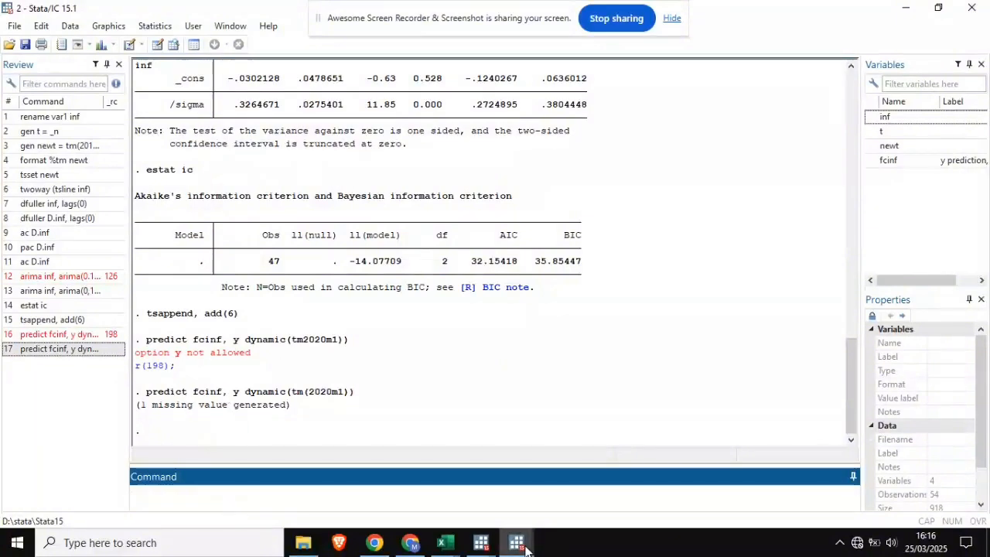
# Step: Examine the predicted inflation values in the fcinf column of this session's Data Editor
pyautogui.moveTo(526, 550)
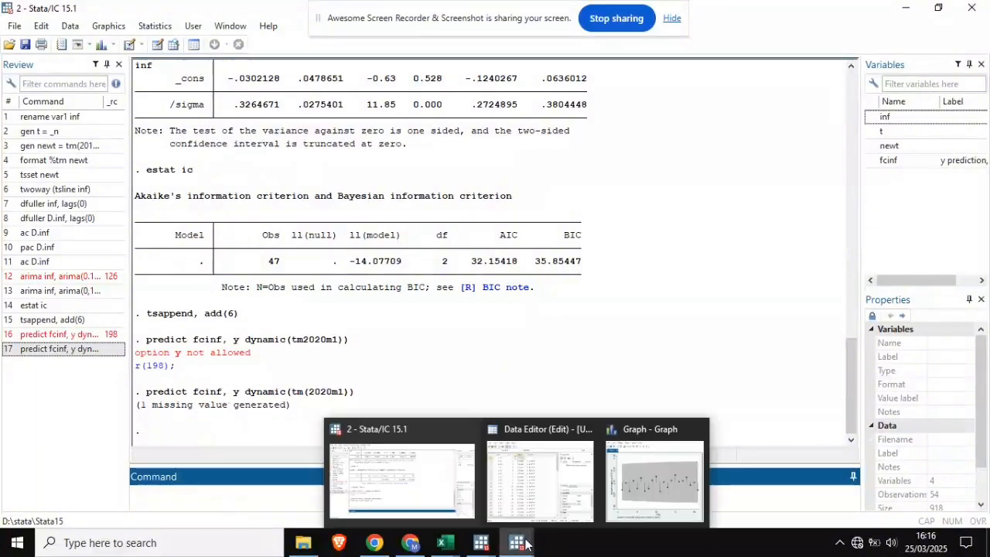
pyautogui.click(580, 485)
pyautogui.scroll(-14, 656, 339)
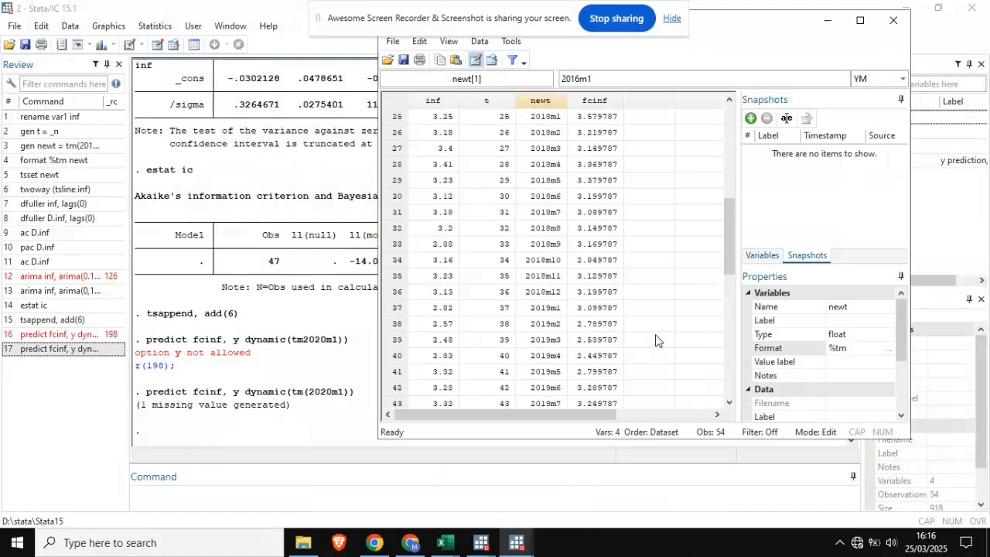